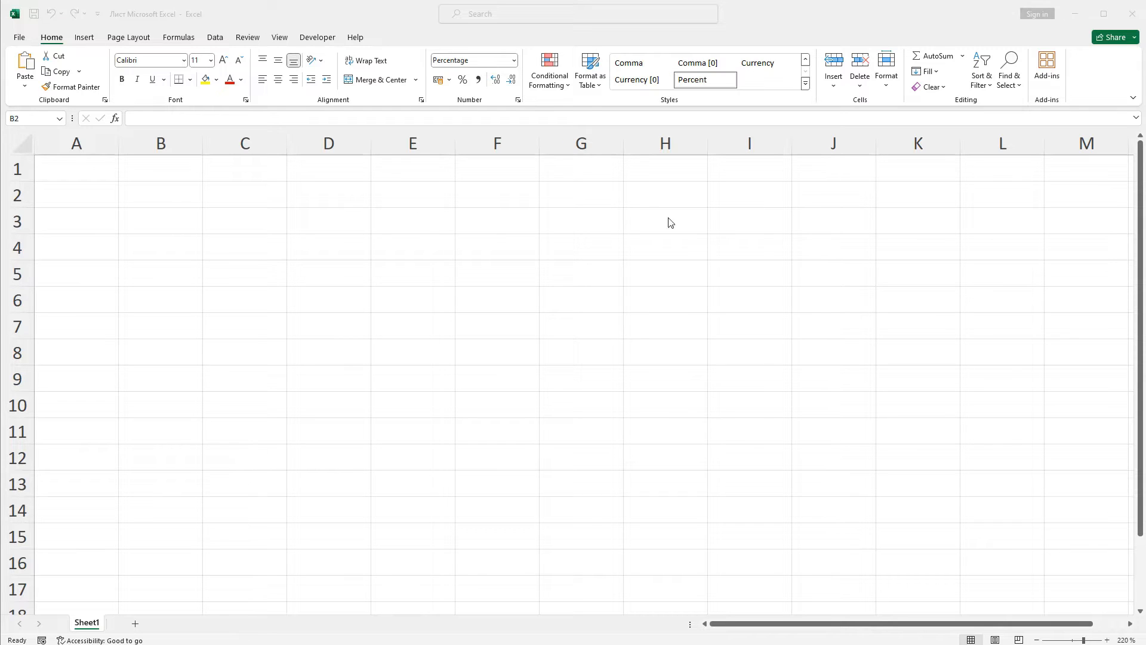
- Enter the formula =RAND() in cell B2
click(166, 194)
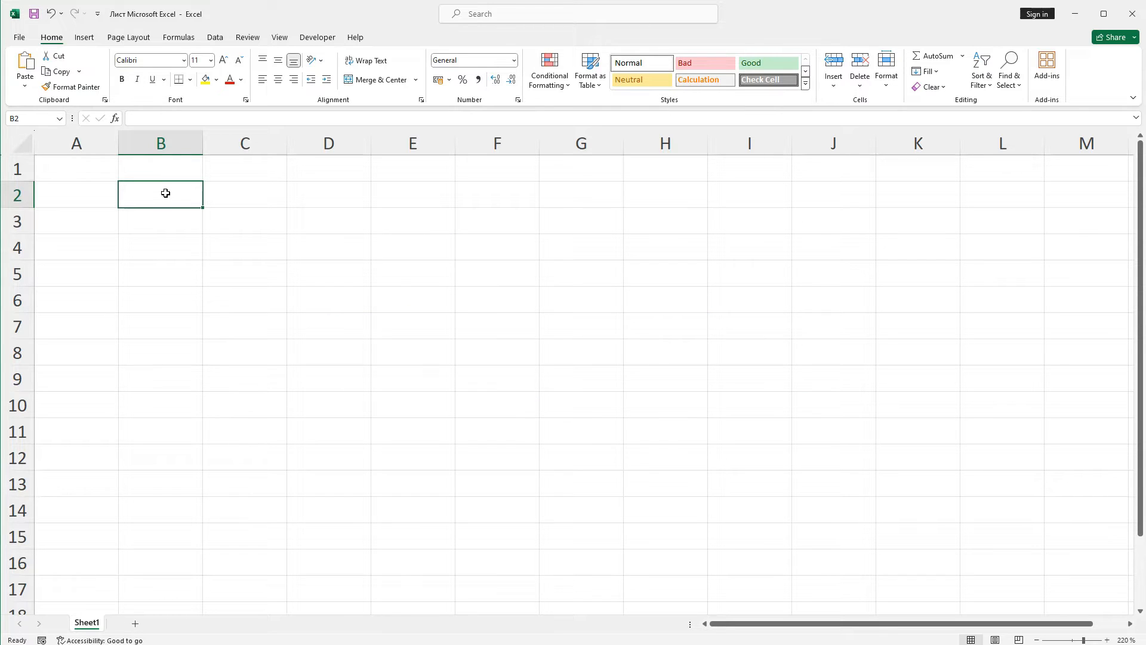
text(=RAND)
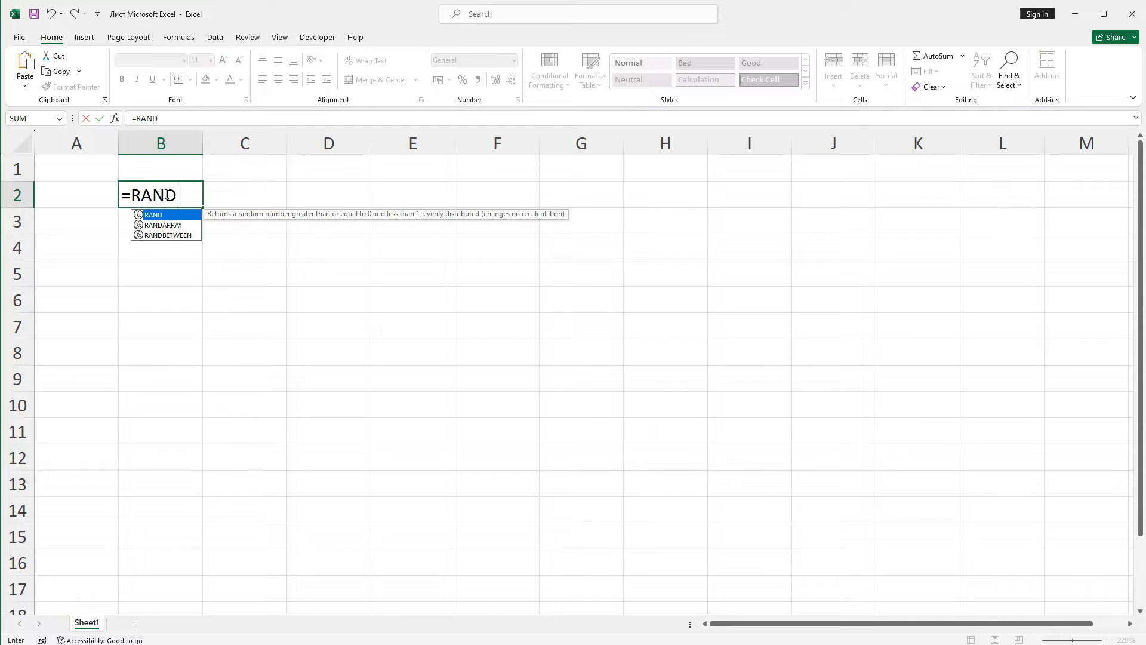
text(())
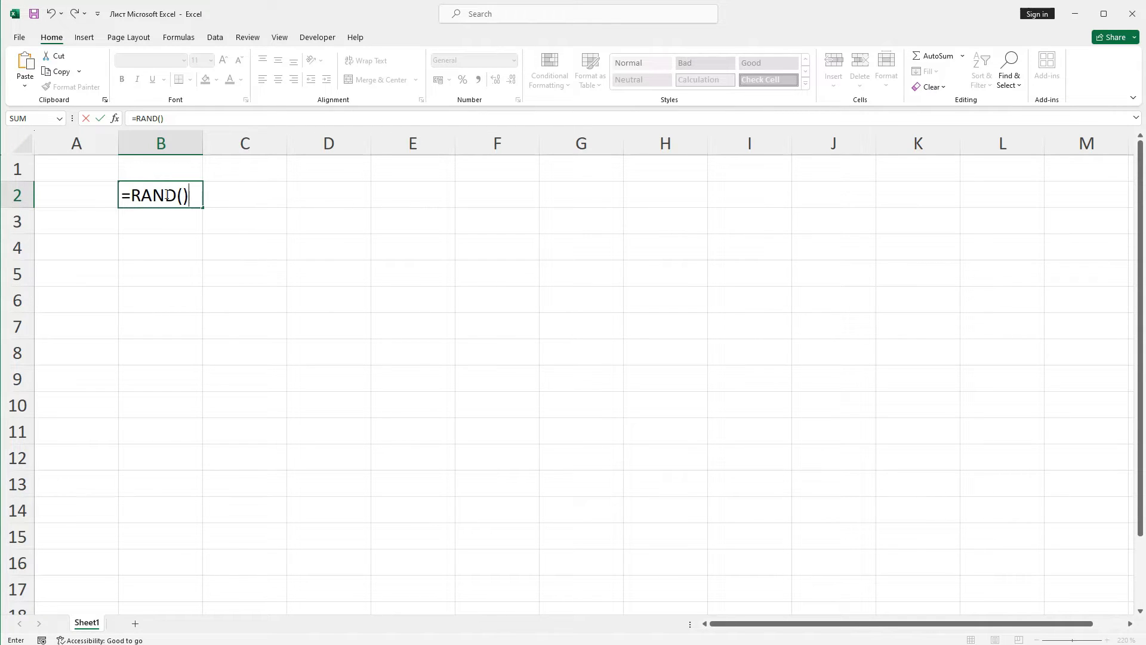
key(Return)
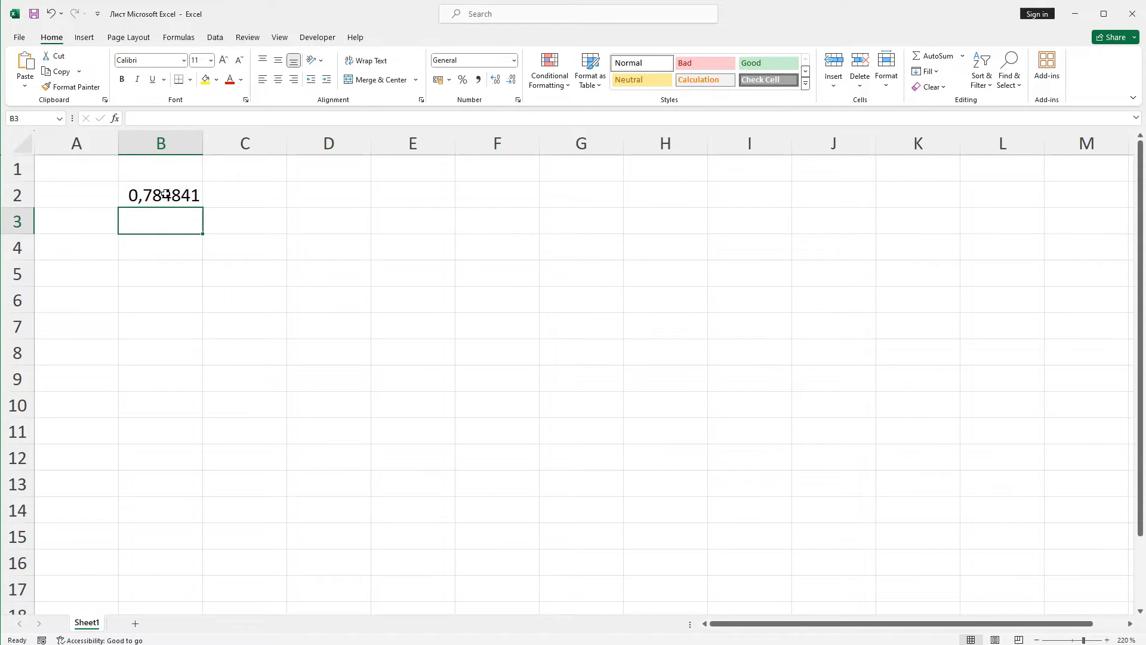
- Fill the RAND formula from B2 down to B10 and format the range as percentages
click(156, 197)
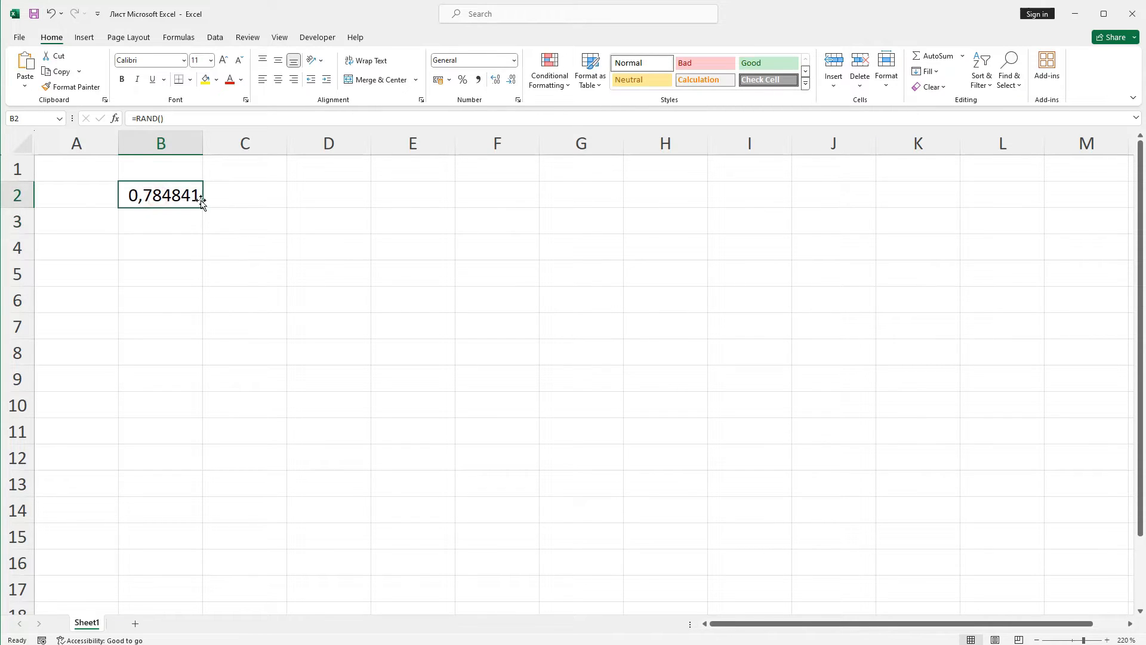
drag(203, 207, 217, 405)
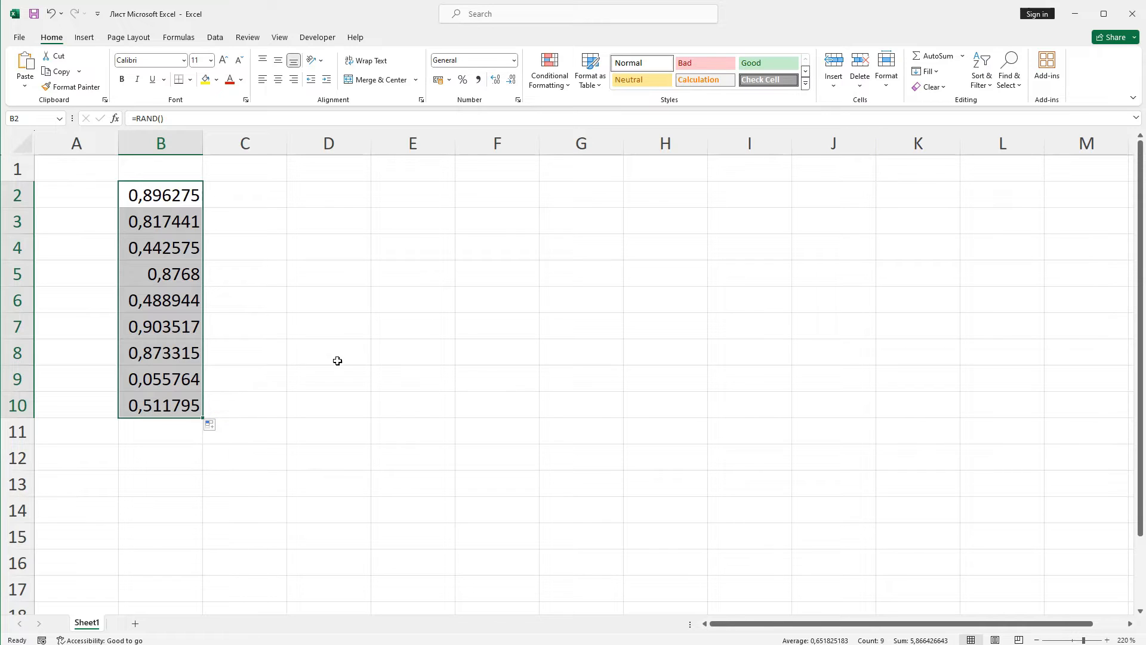
click(462, 79)
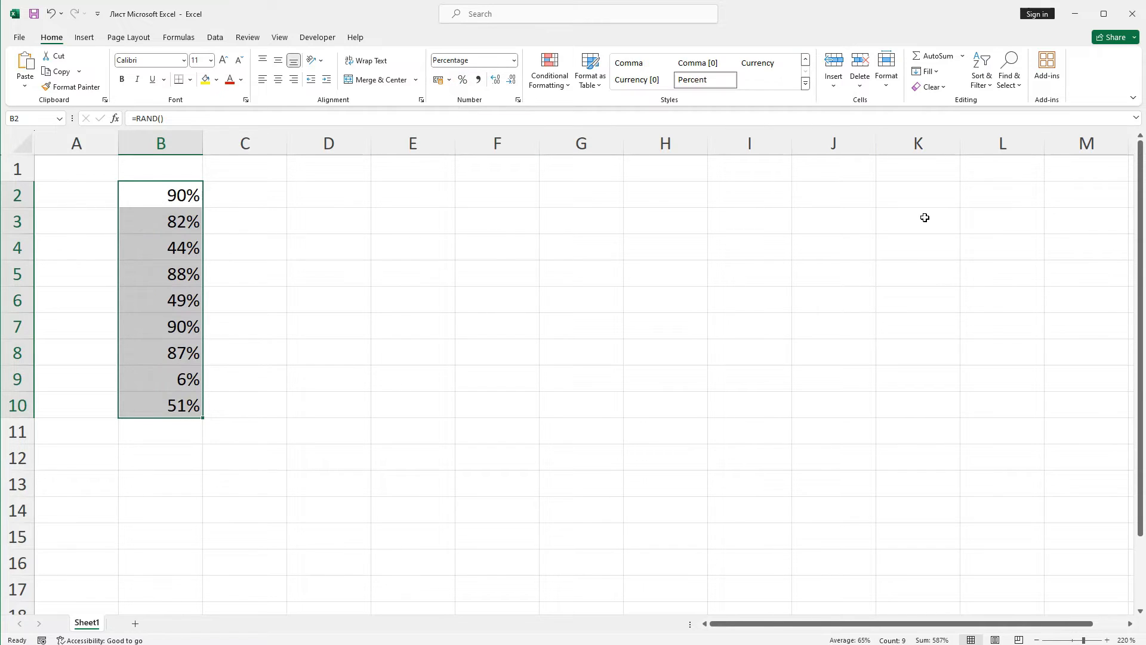
click(1057, 1)
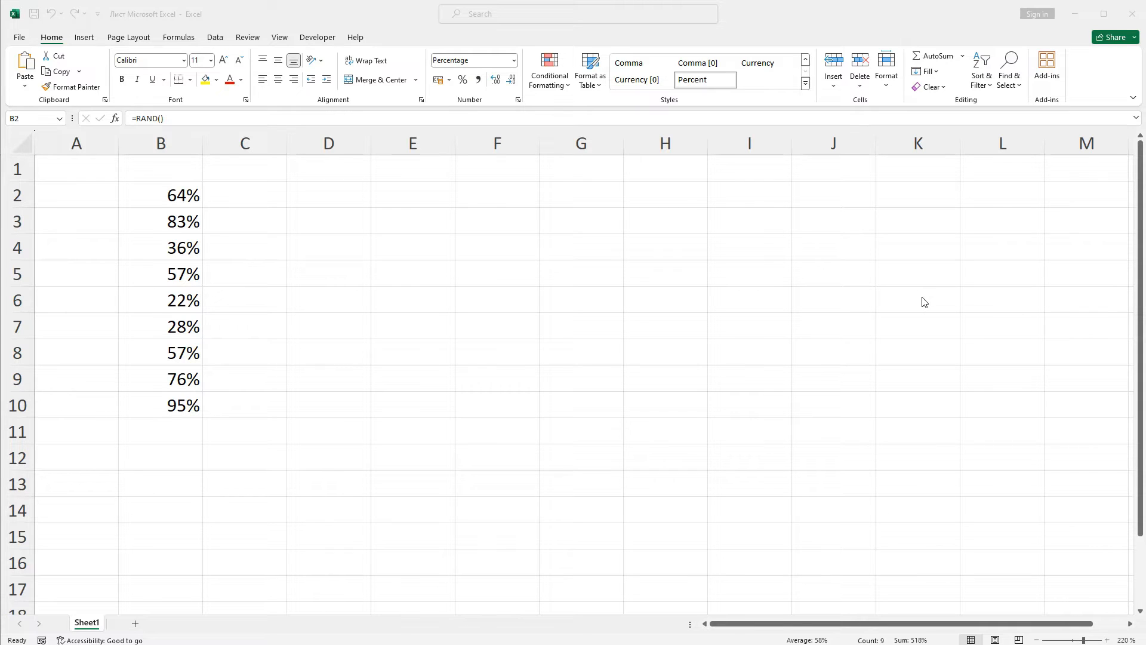
- Recalculate the sheet several times to generate new random percentages in B2:B10
key(F9)
click(173, 196)
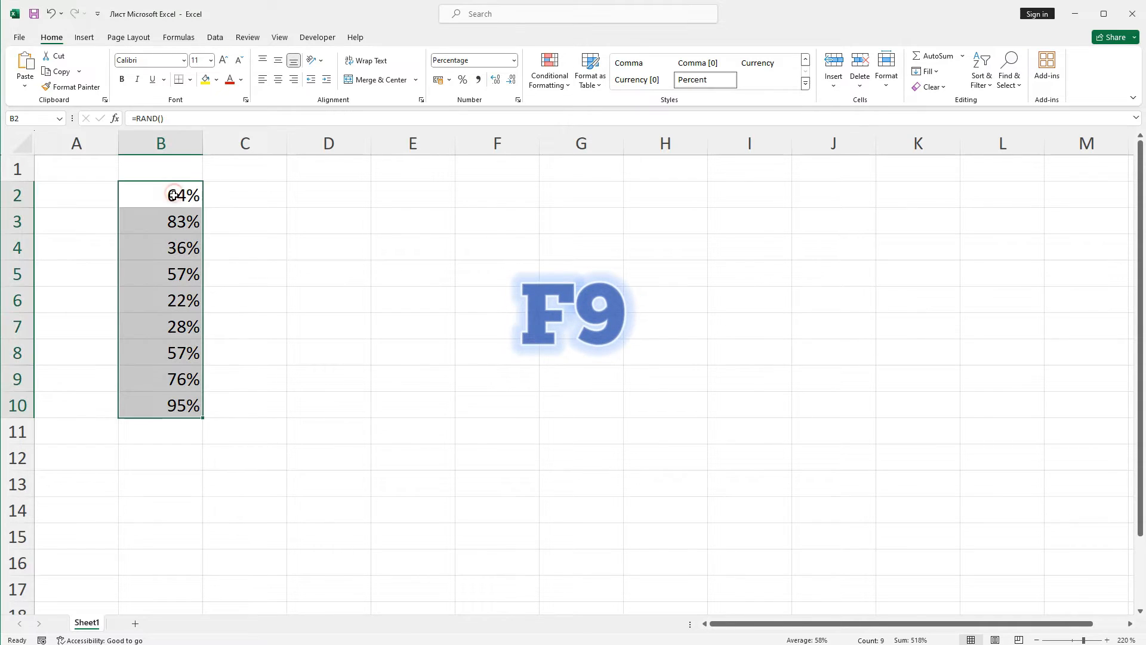
key(F9)
key(F9)
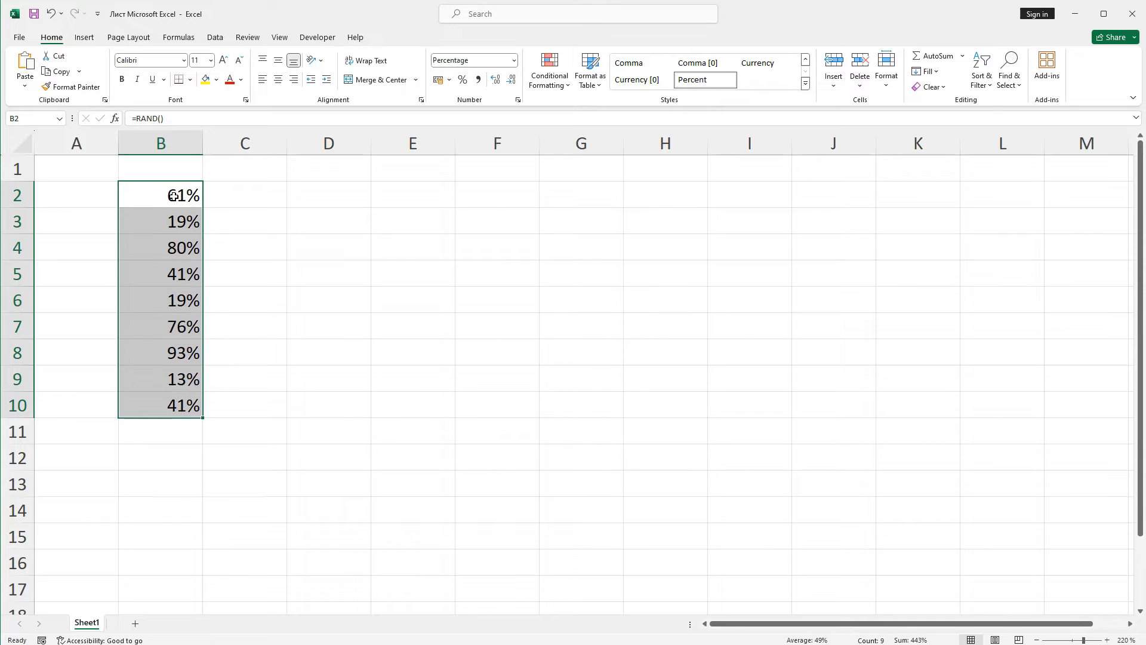
key(F9)
key(F9)
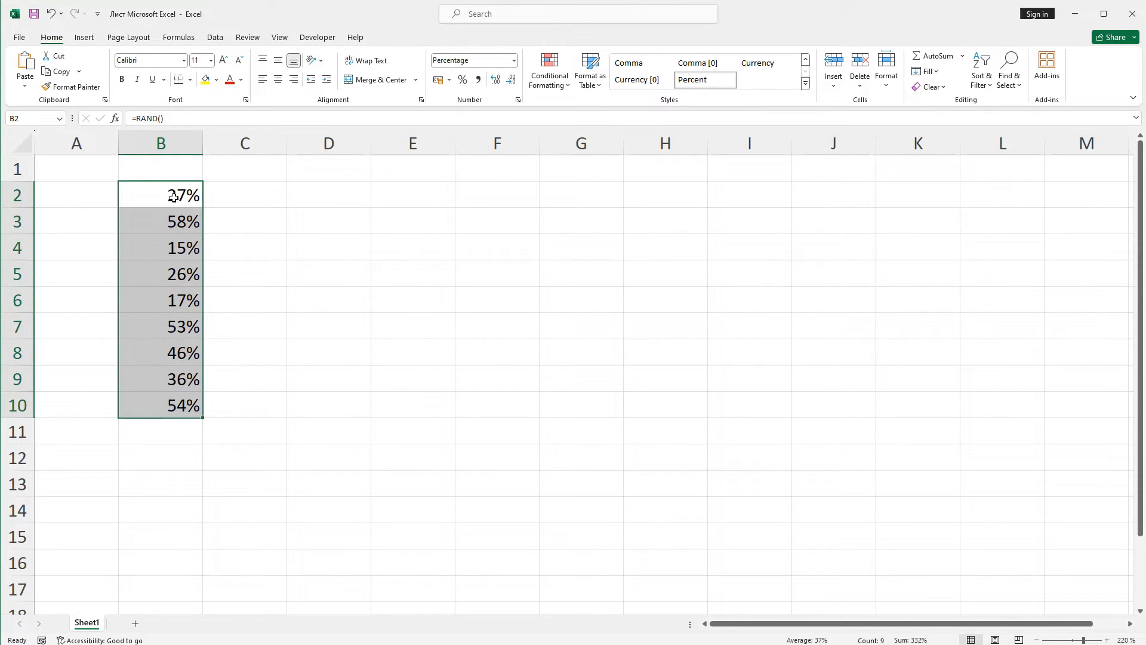
- Copy B2:B10 and paste it back in place as values to replace the RAND formulas
key(ctrl+c)
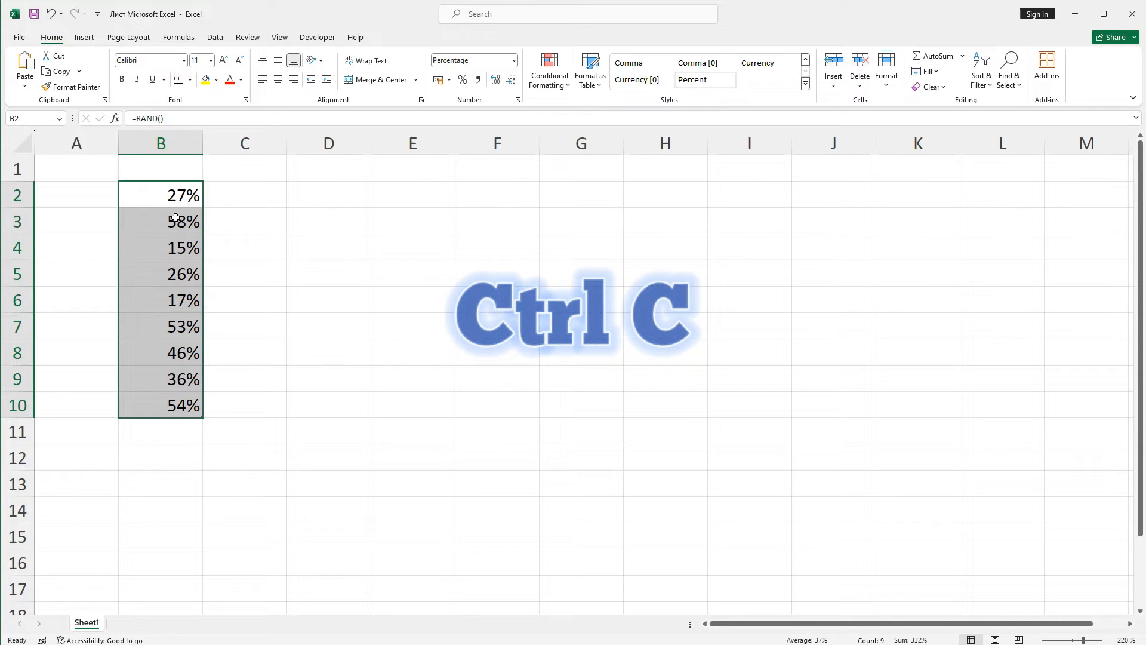
right_click(192, 219)
click(198, 260)
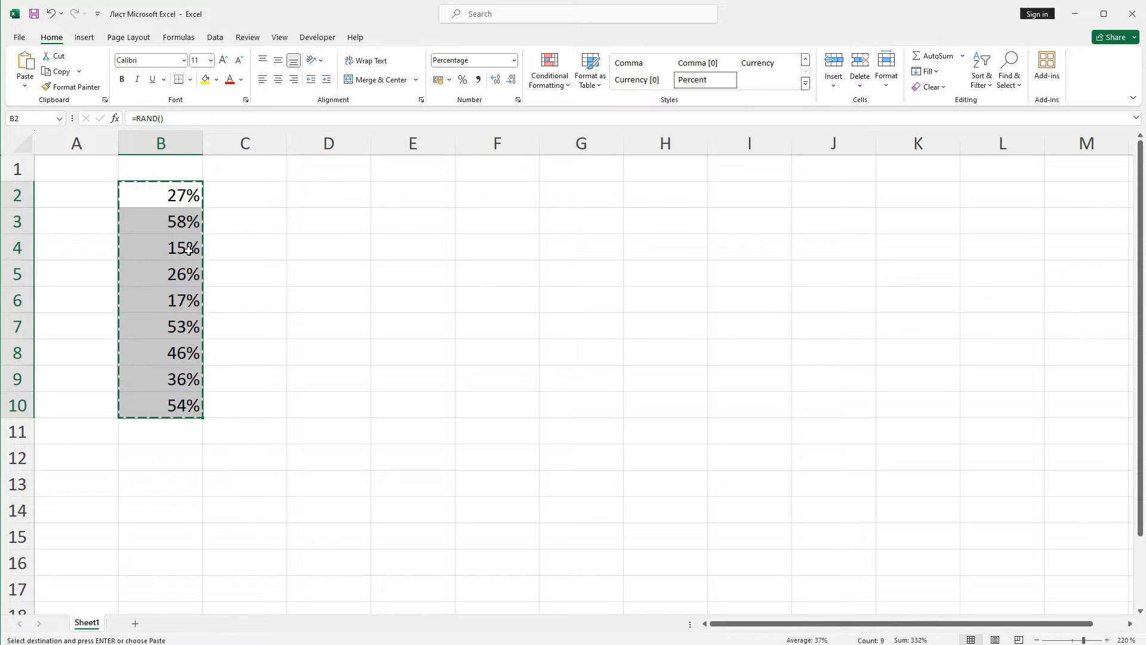
right_click(186, 246)
click(235, 326)
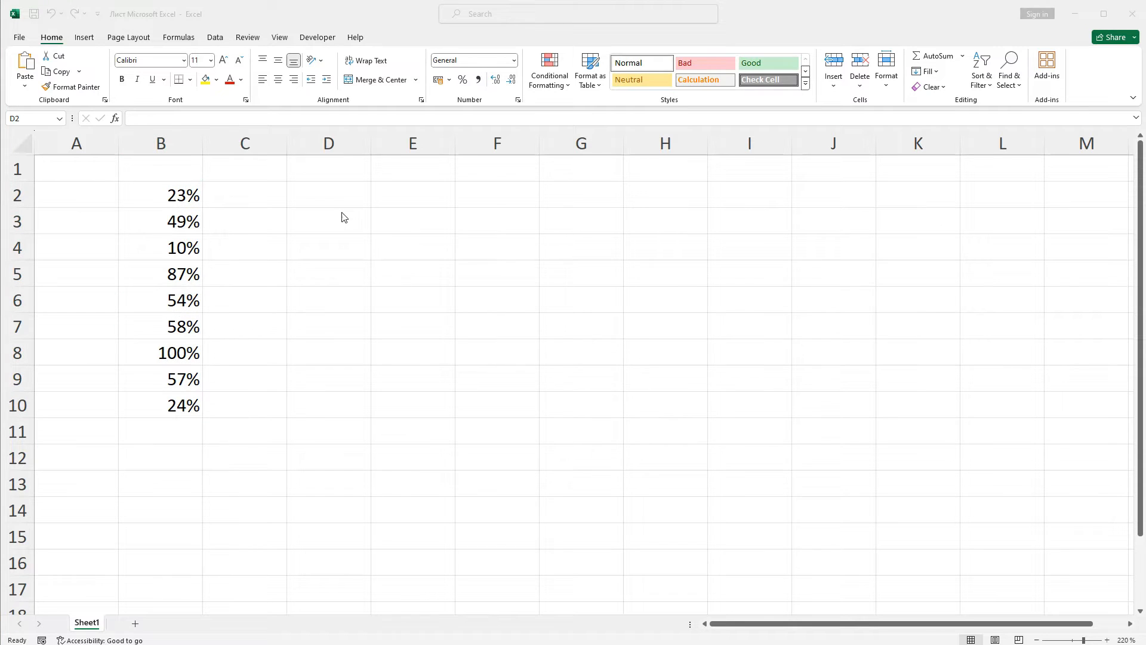
- Enter =RANDBETWEEN(50;100) in cell D2 and fill it down to D10
click(339, 192)
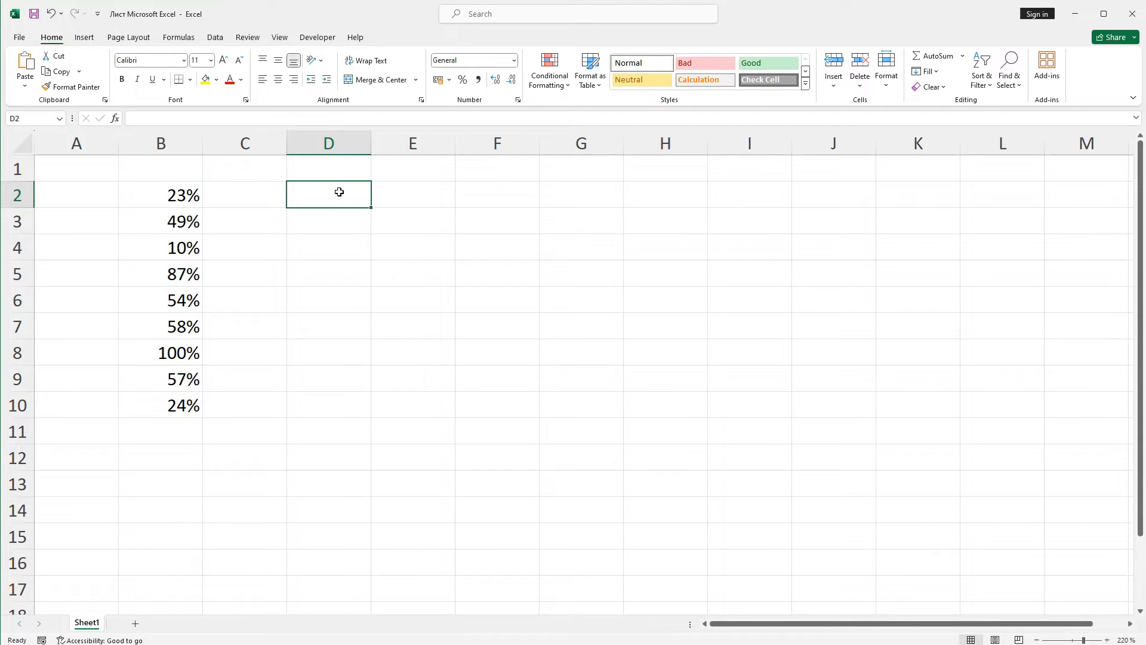
double_click(339, 191)
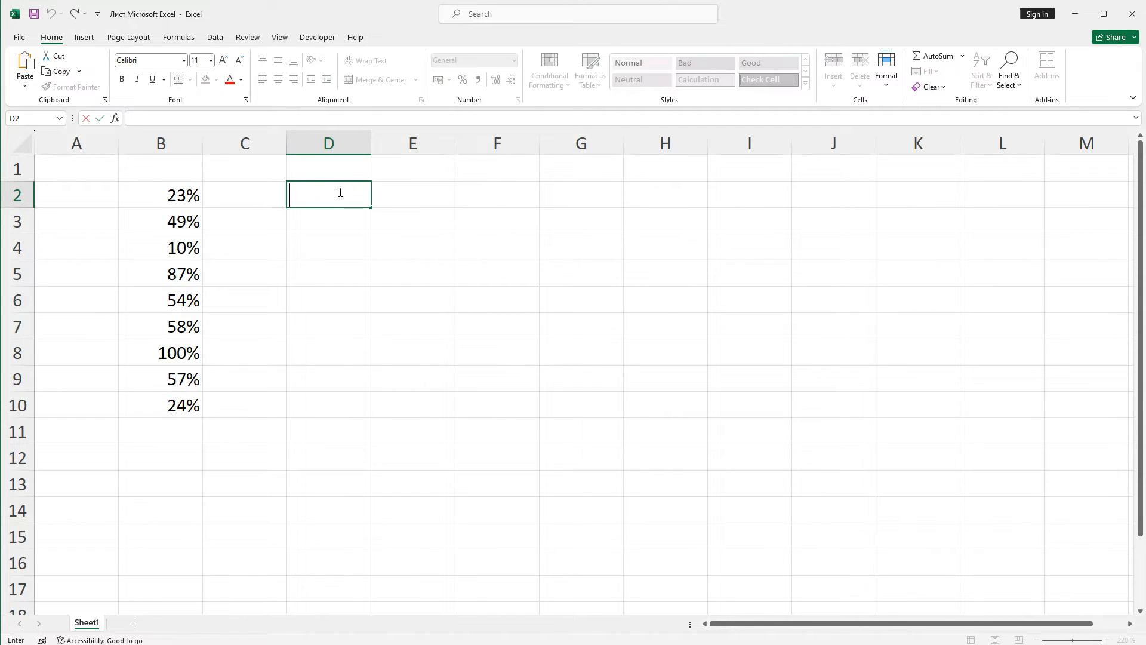
text(=RA)
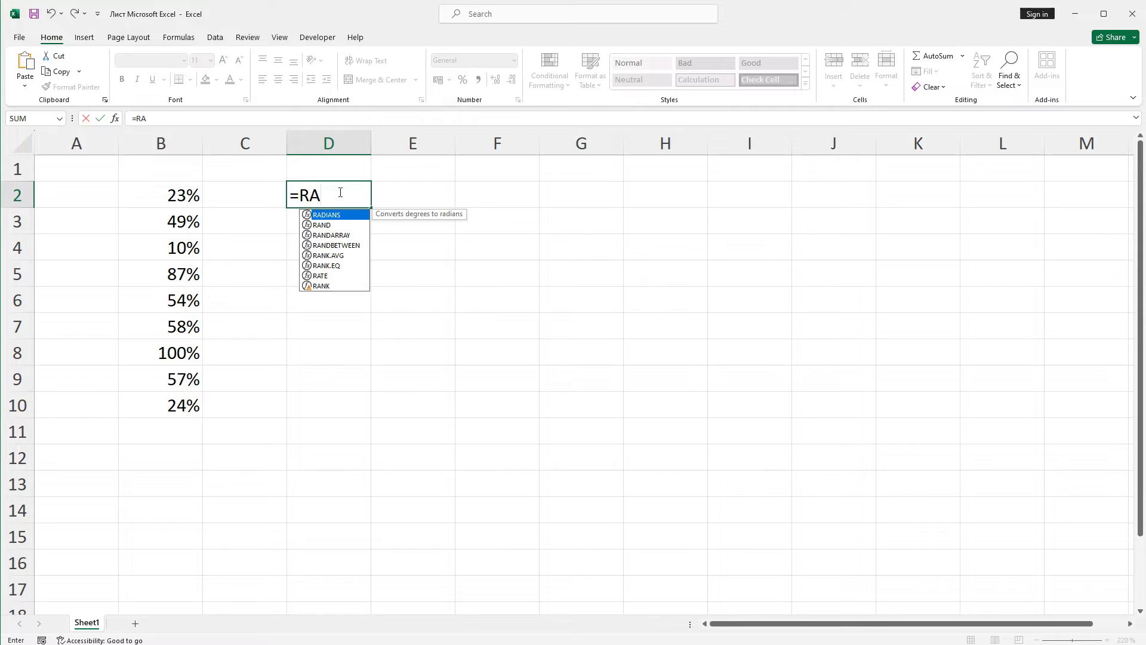
text(NDBETWEEB)
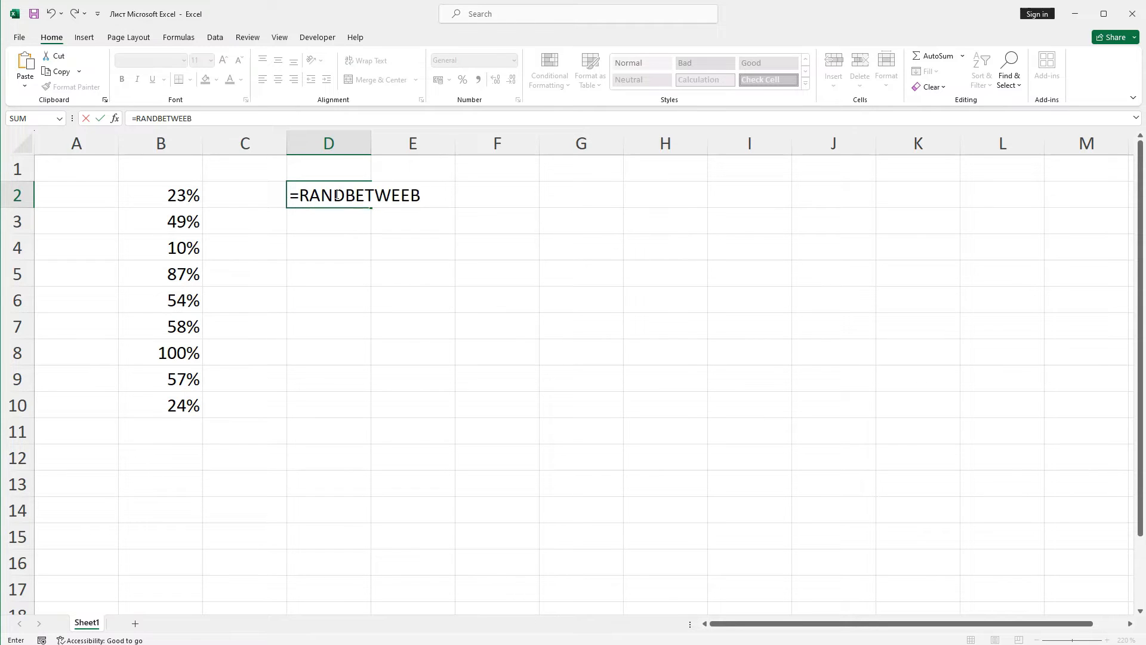
key(BackSpace)
text(N)
double_click(328, 217)
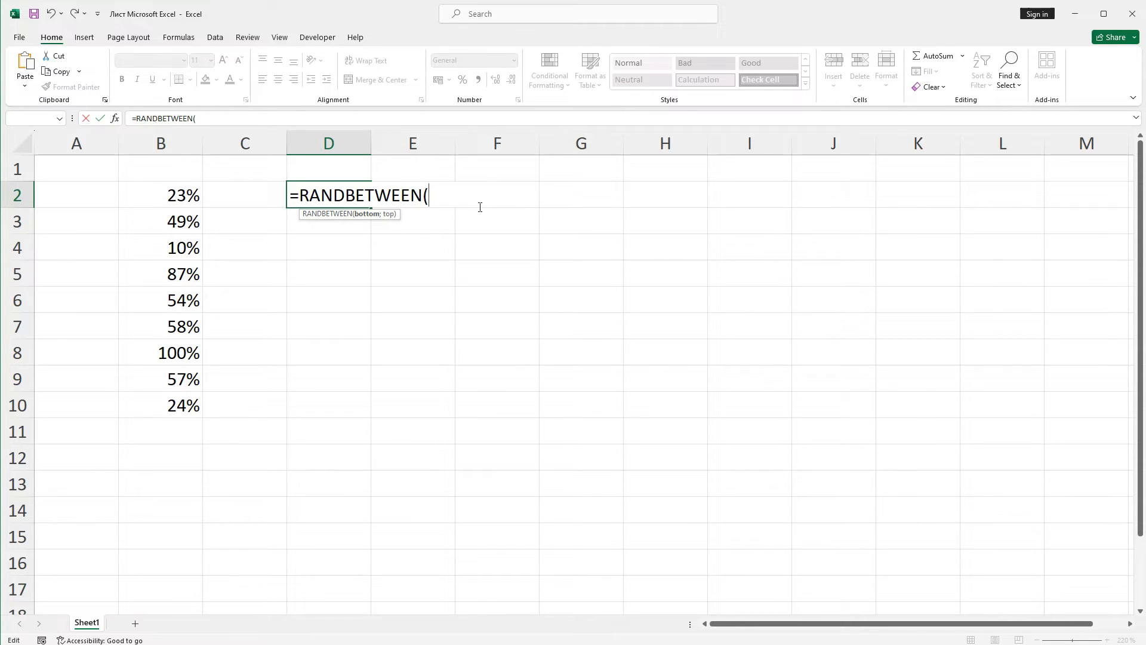
text(50;100))
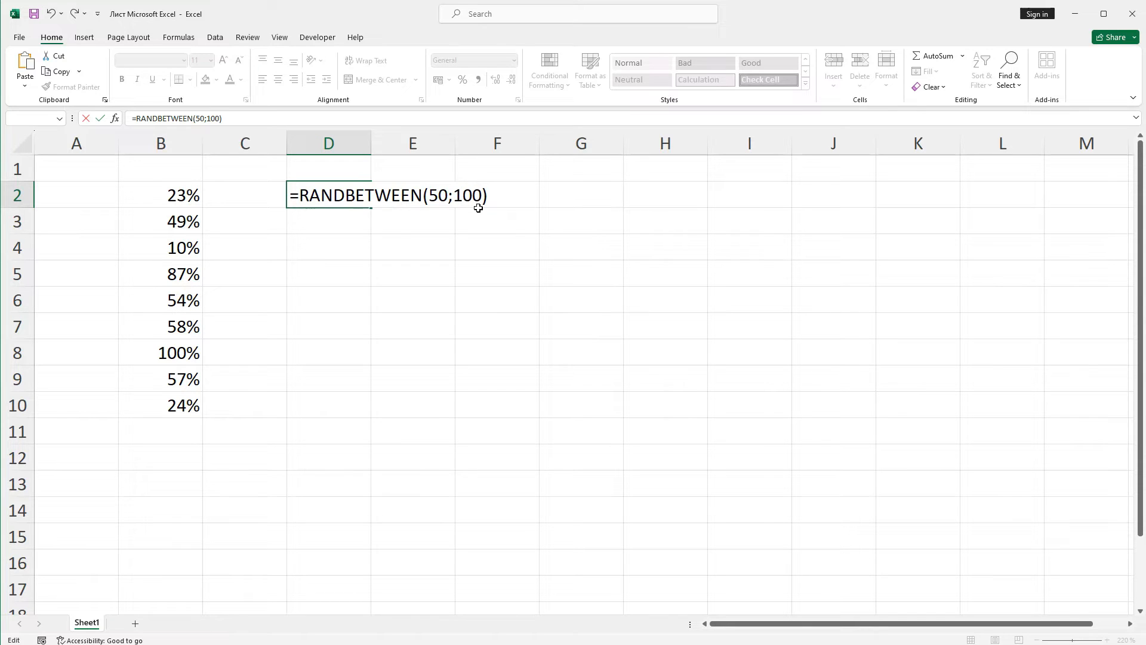
key(Return)
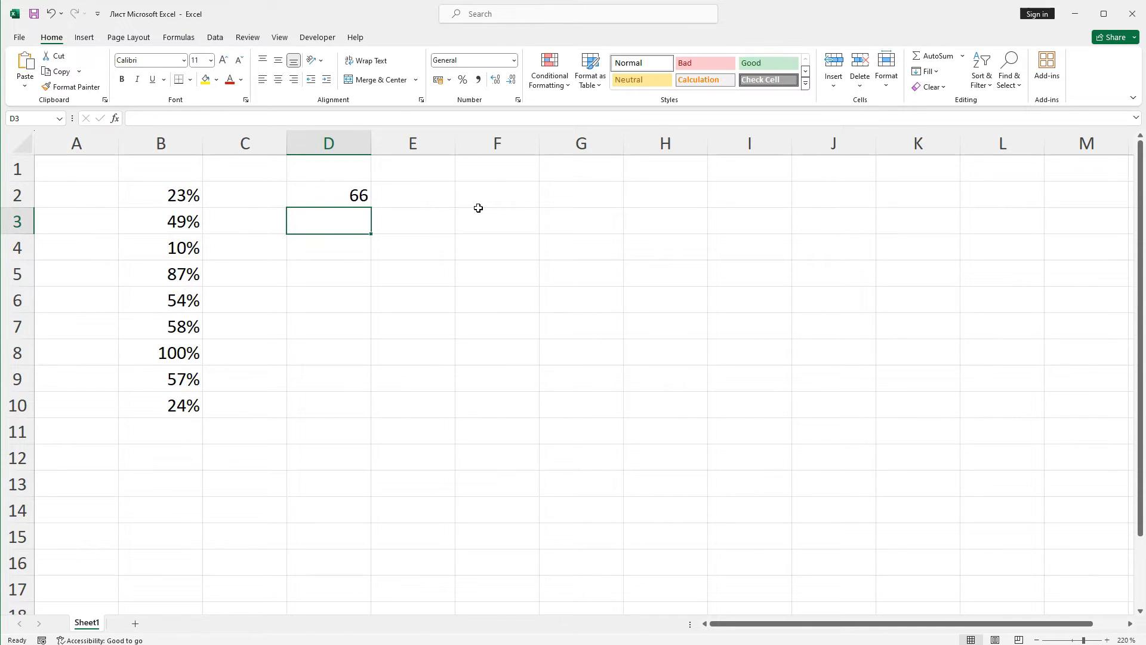
click(314, 201)
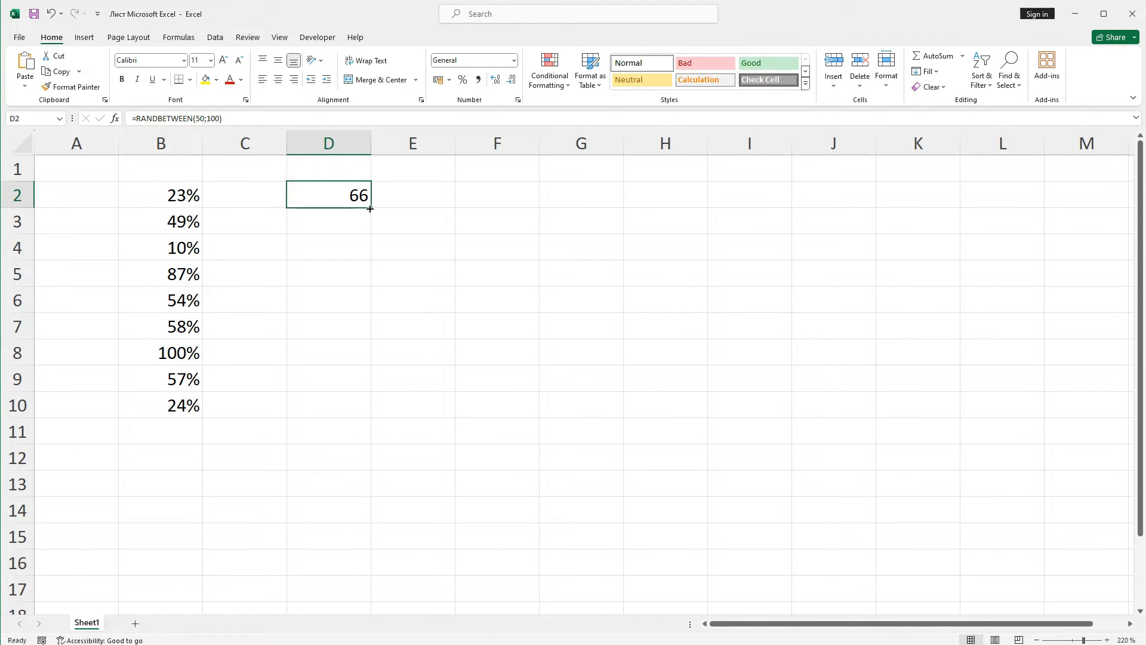
drag(371, 209, 382, 416)
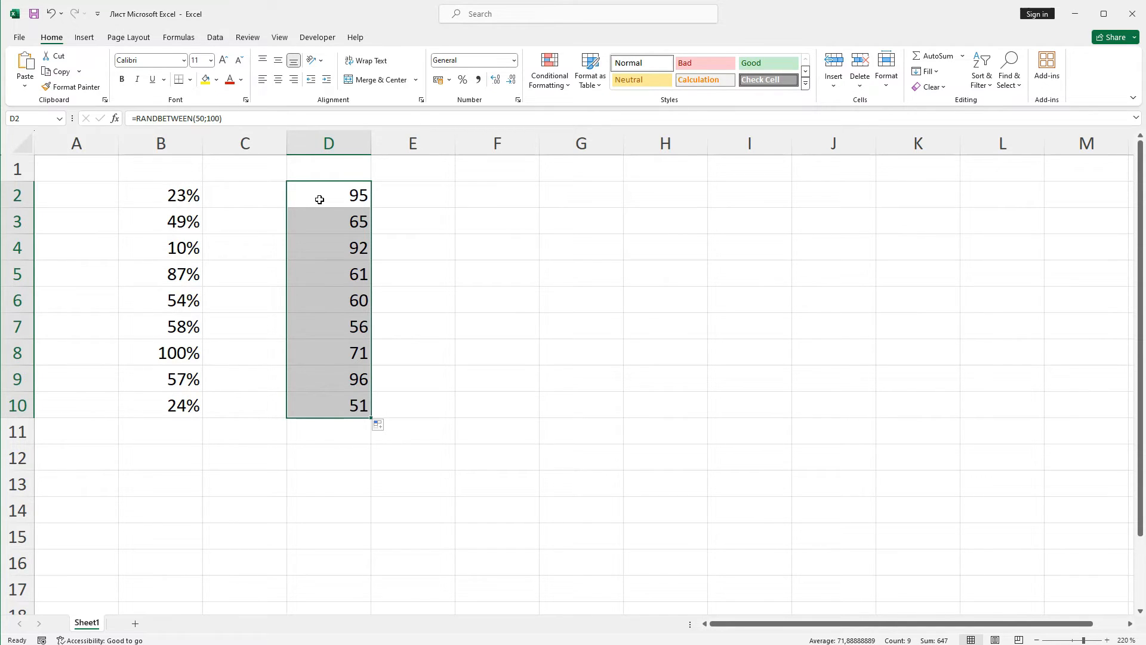
- Extend the formula in D2 to =RANDBETWEEN(50;100)+RAND()
double_click(319, 196)
click(485, 195)
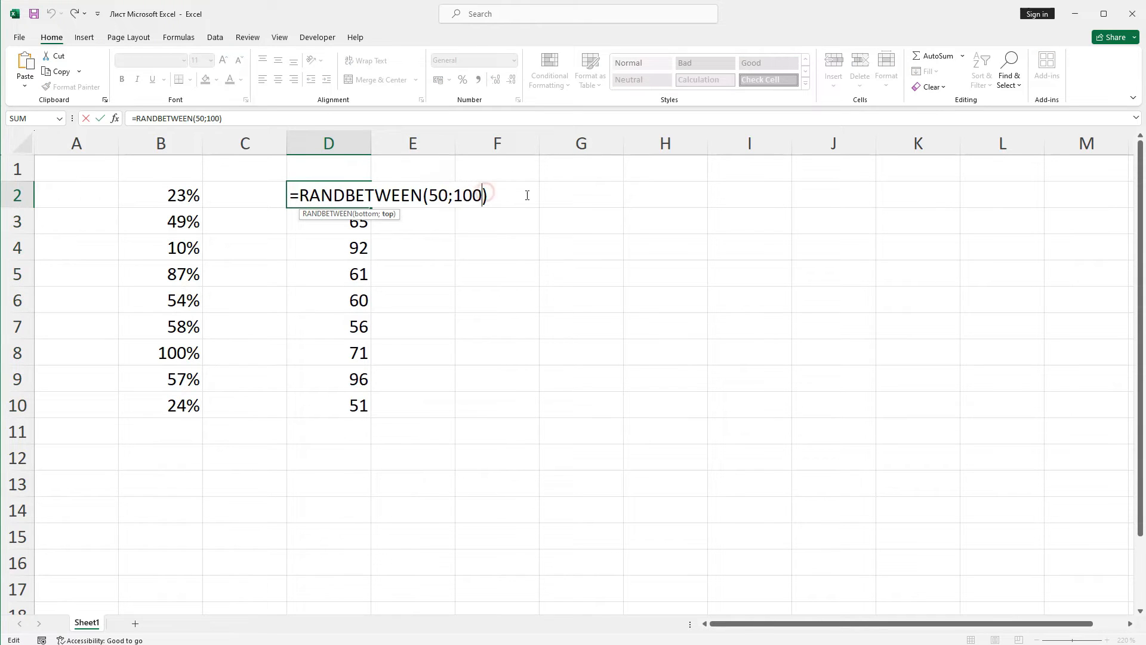
click(535, 196)
text(+)
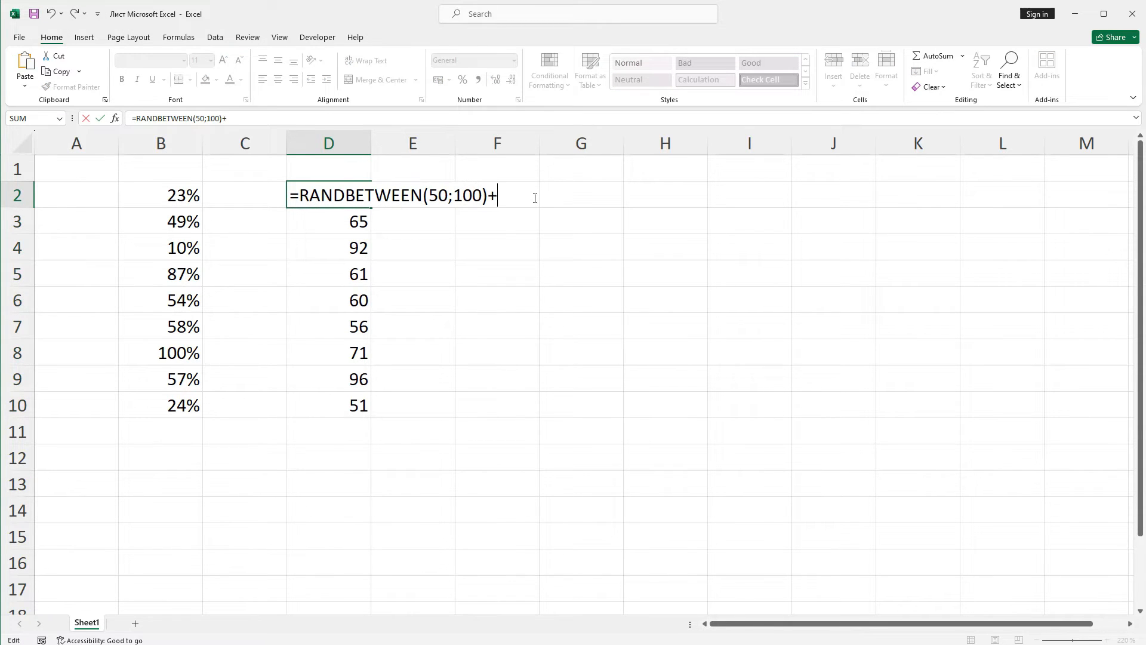
text(RAND)
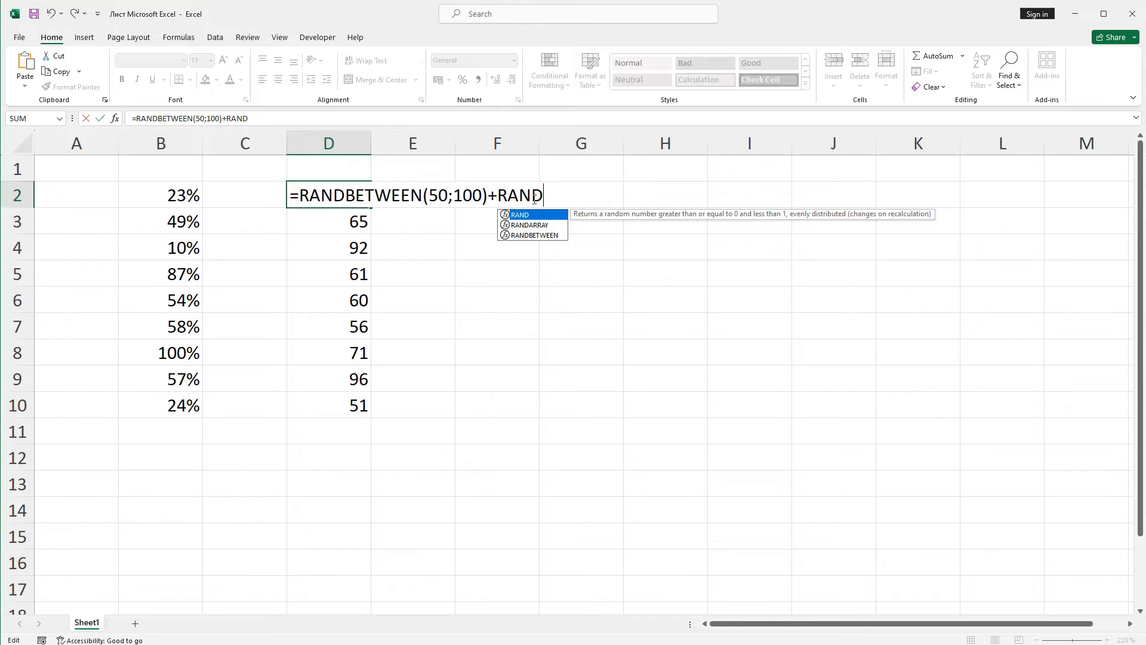
text(())
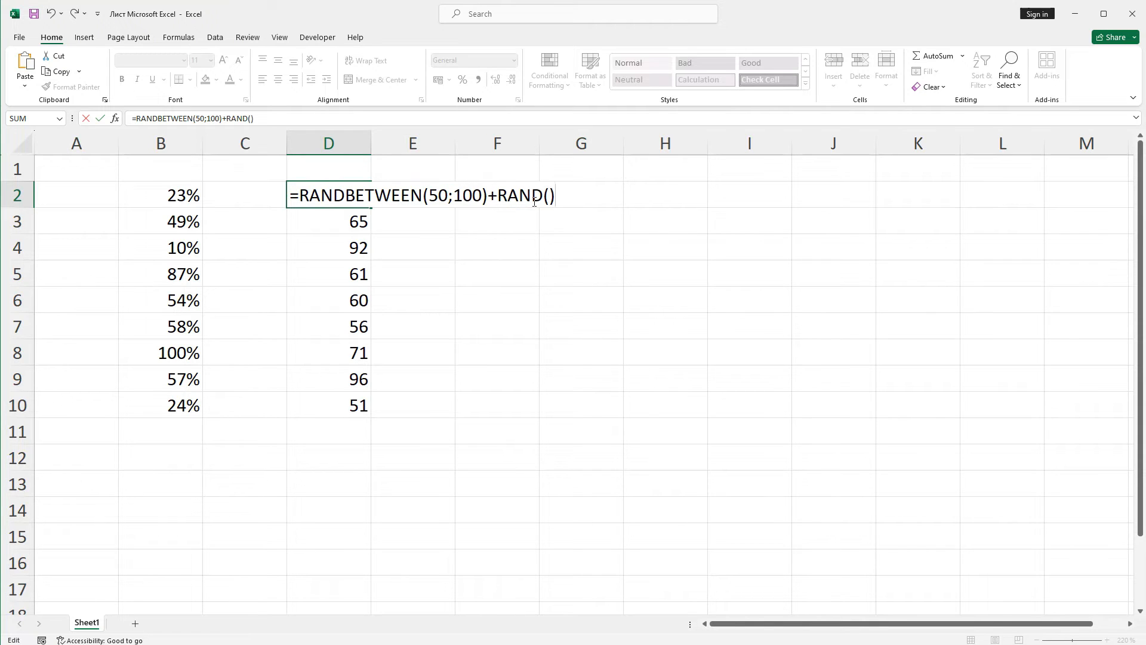
key(Return)
- Fill the combined RANDBETWEEN and RAND formula from D2 down to D10
click(353, 202)
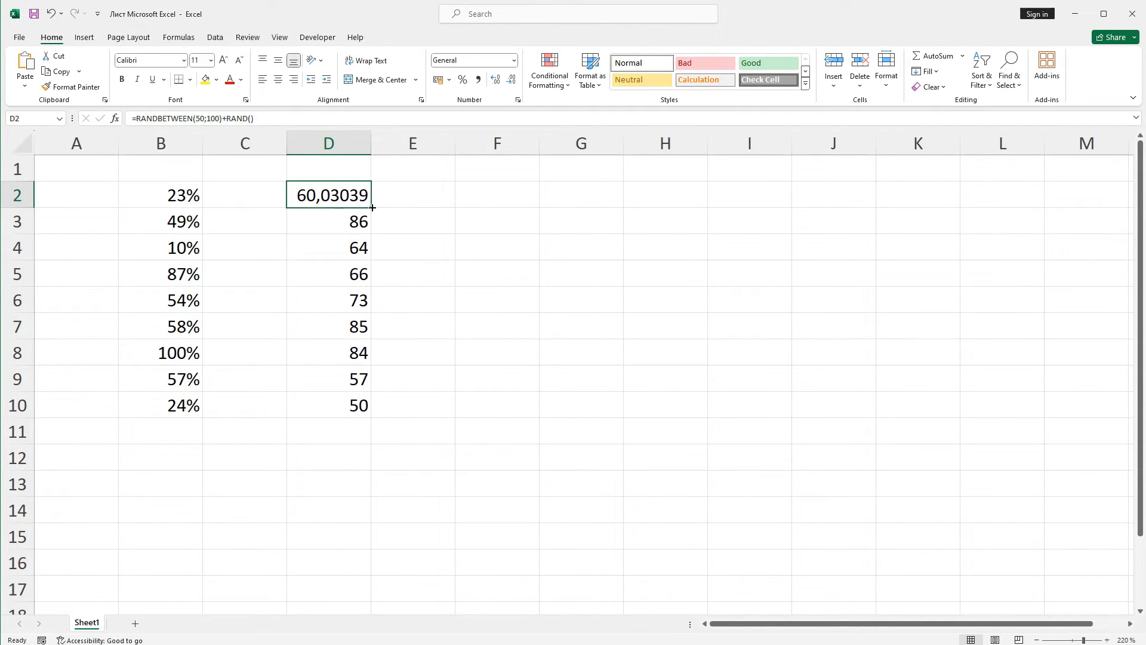
drag(373, 207, 386, 418)
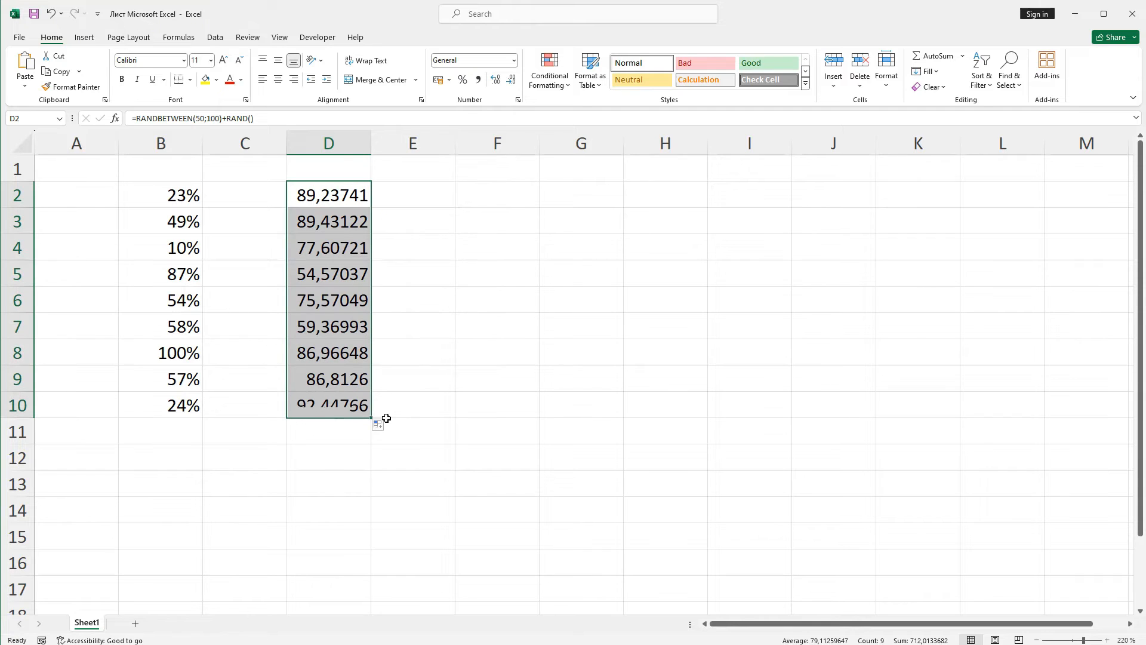
click(1062, 0)
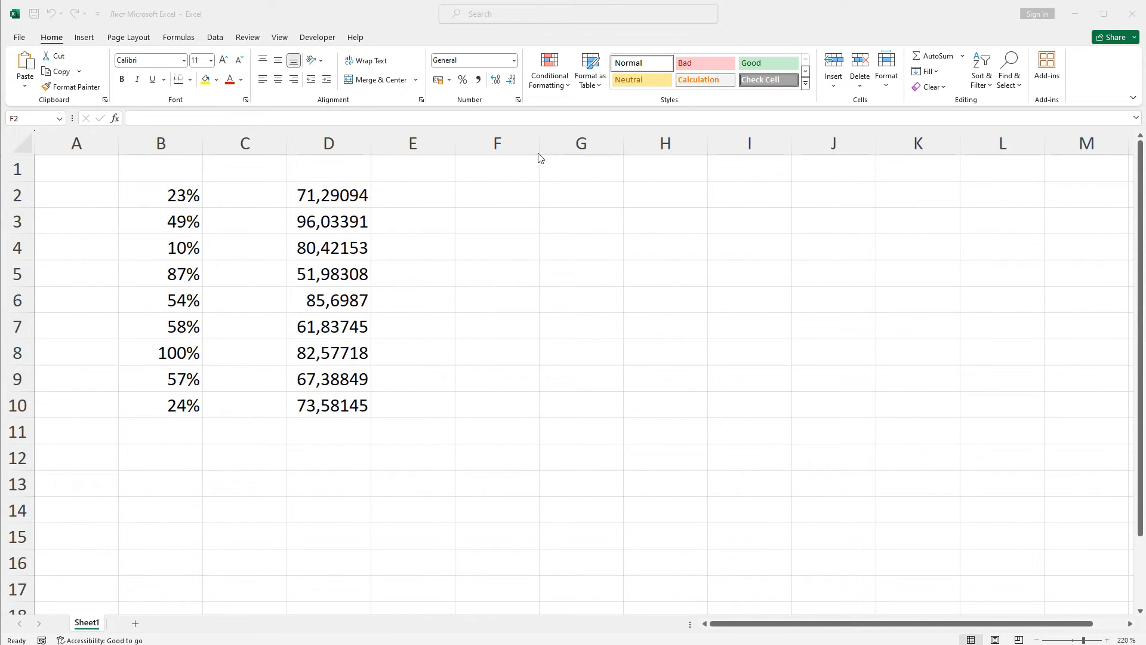
- Enter =RANDARRAY(5;1;9;30;TRUE) in cell F2 to generate a column of five random integers from 9 to 30
click(499, 199)
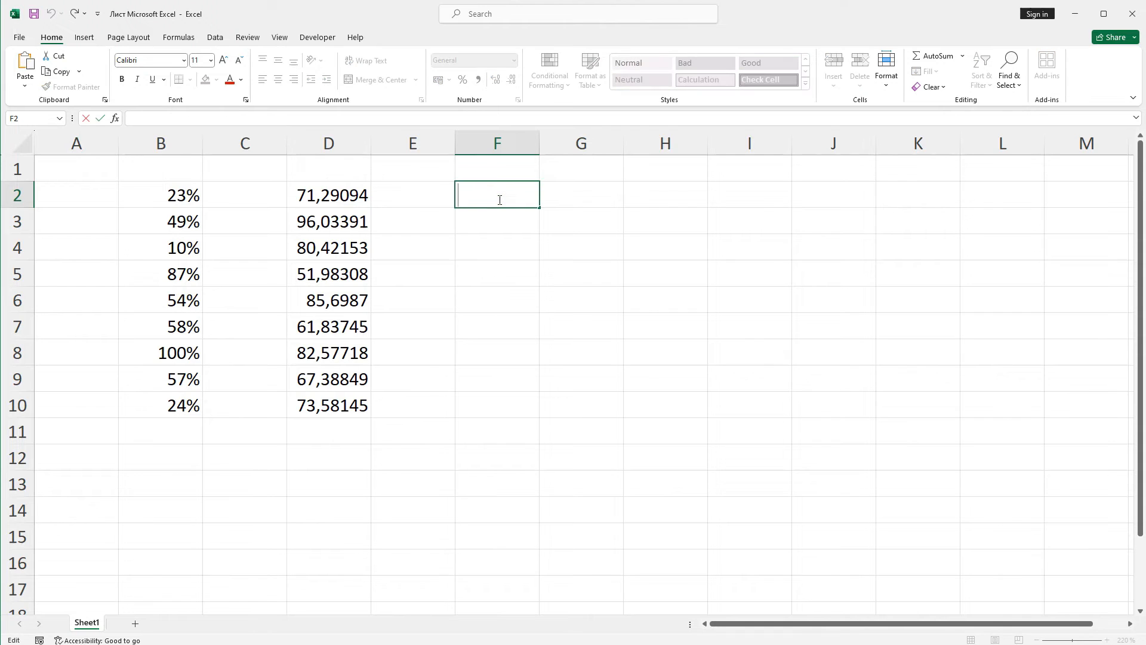
text(=RAN)
text(DARRAY()
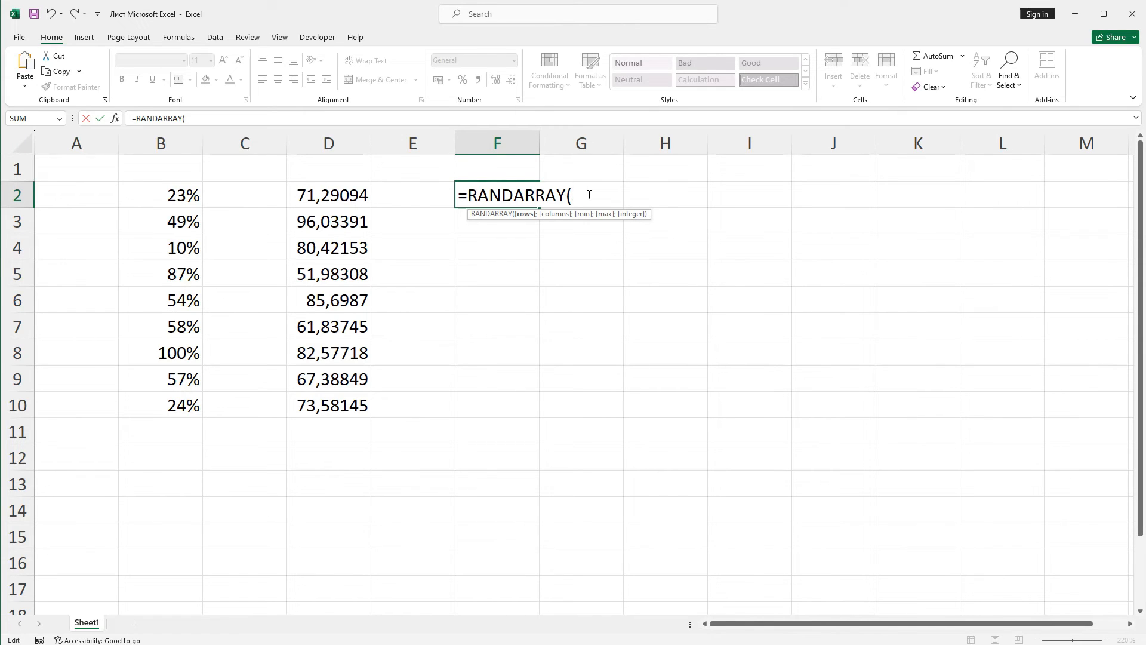
text(5;1;9;30;)
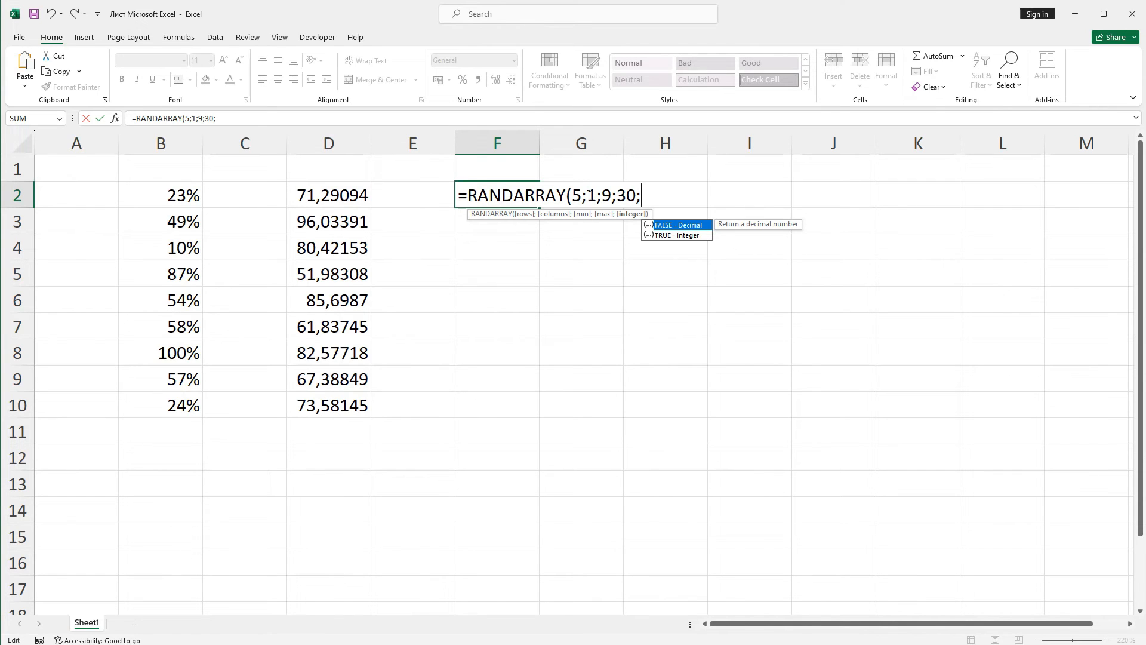
double_click(662, 234)
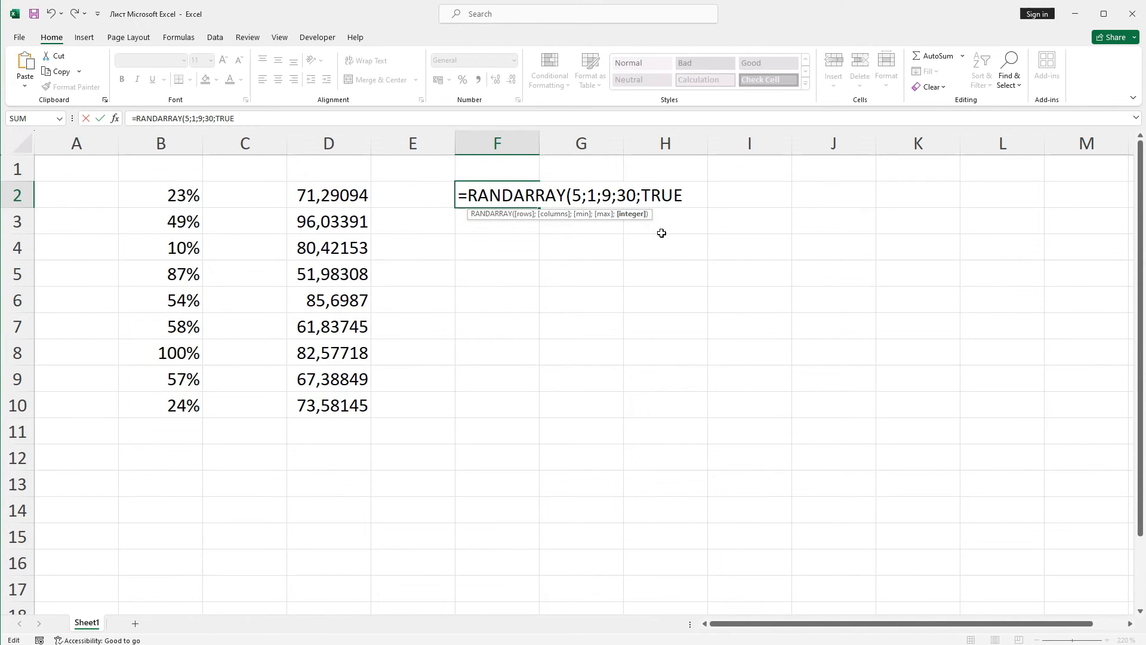
text())
key(Return)
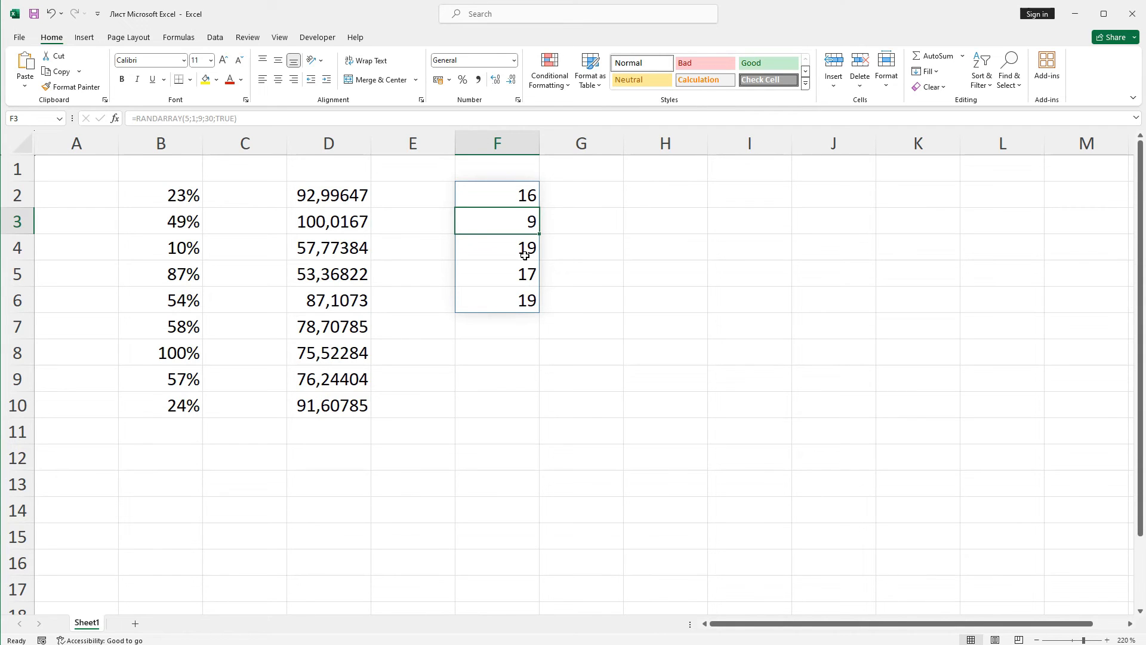
- Change the integer argument of the RANDARRAY formula in F2 to FALSE to generate decimal numbers
click(488, 191)
double_click(494, 190)
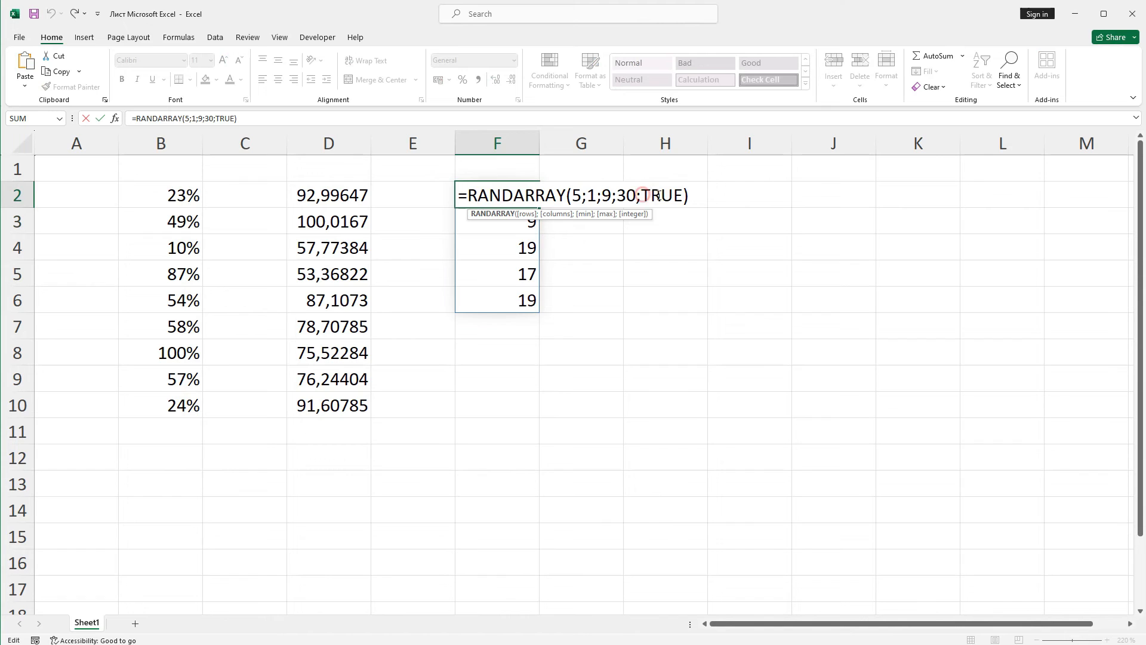
drag(635, 194, 684, 195)
text(FALSE)
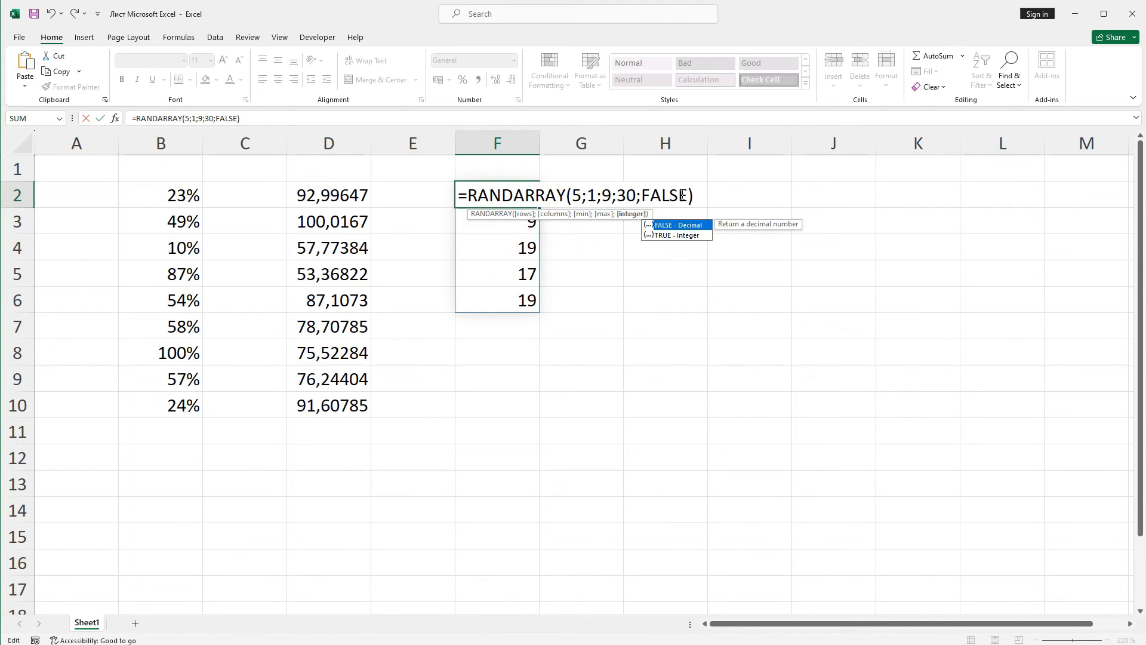
key(Return)
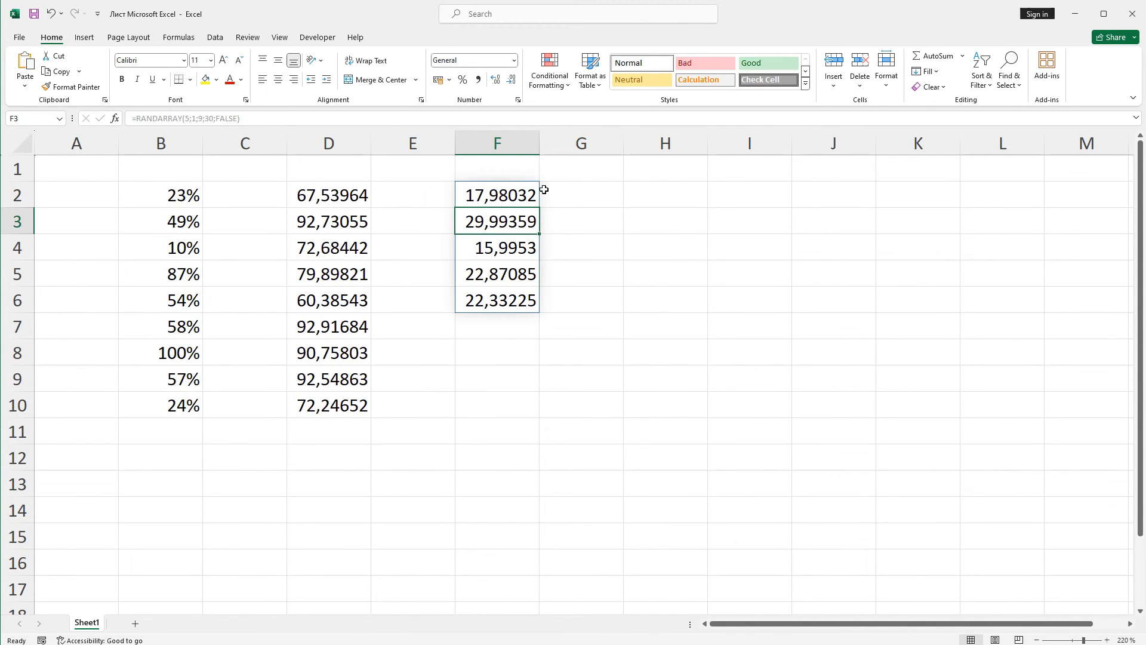
- Recalculate the worksheet several times to regenerate the random decimals from the RANDARRAY formula in F2
click(546, 190)
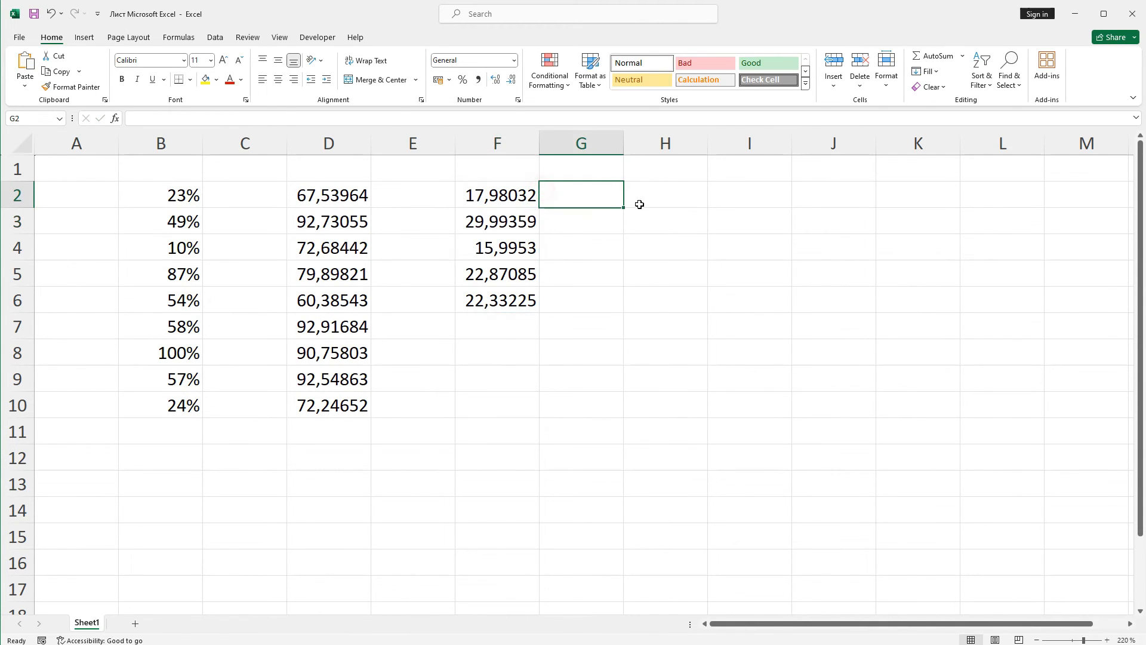
click(501, 197)
key(F9)
key(F9)
key(F9)
key(F9)
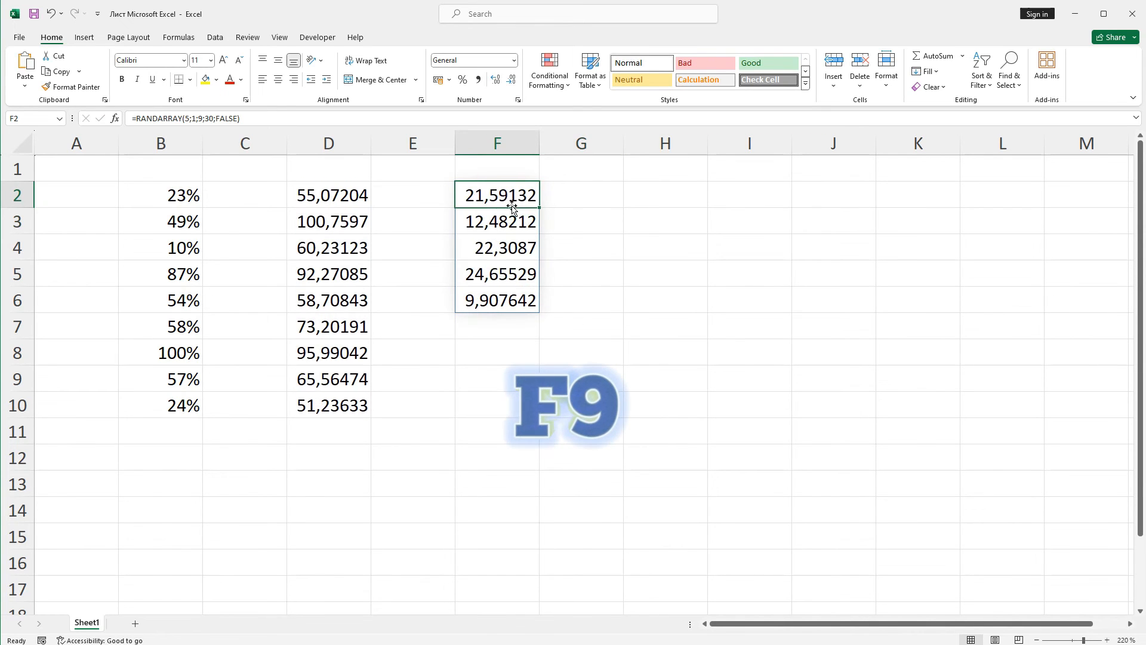
key(F9)
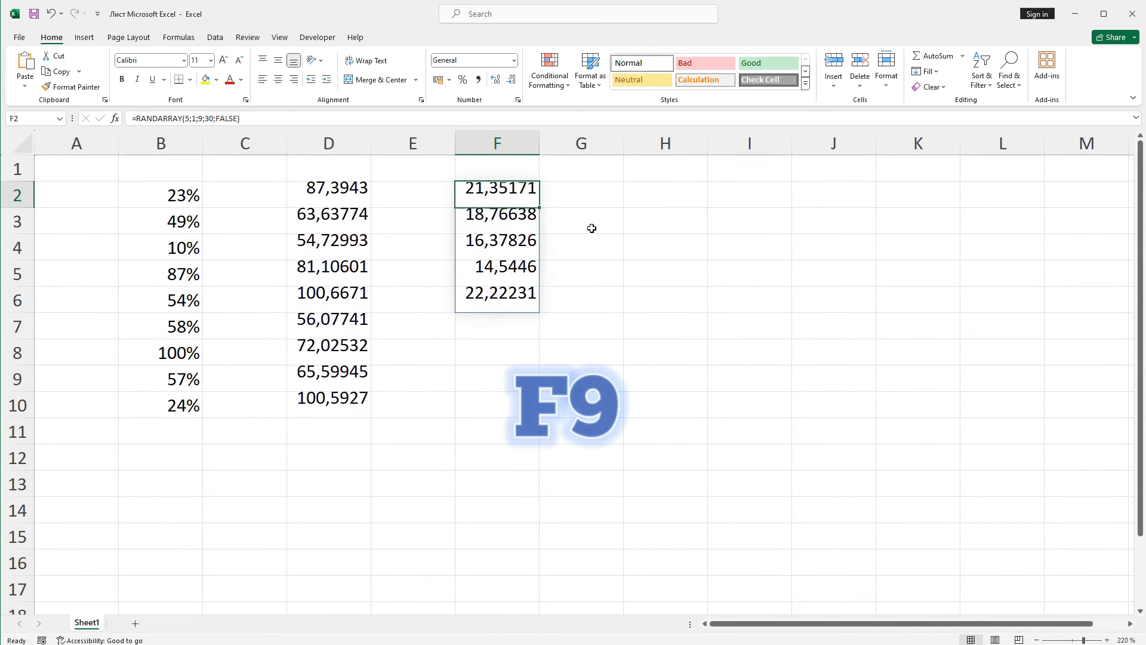
key(F9)
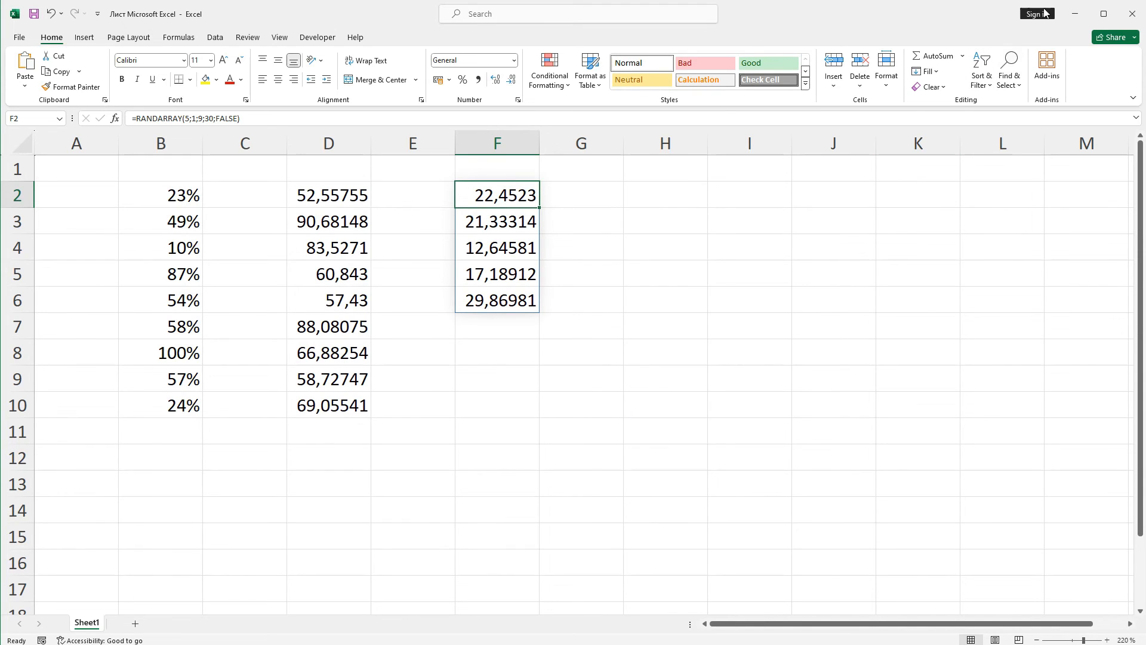
- Set the integer argument of the RANDARRAY formula in F2 back to TRUE to generate whole numbers
double_click(497, 196)
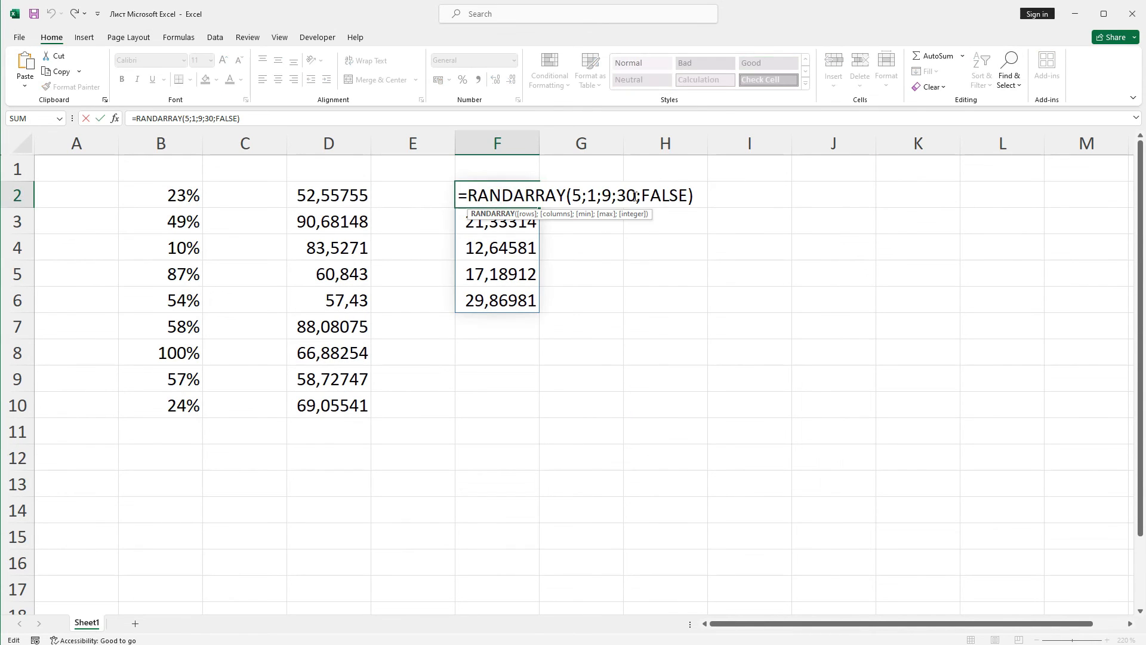
drag(641, 195, 688, 197)
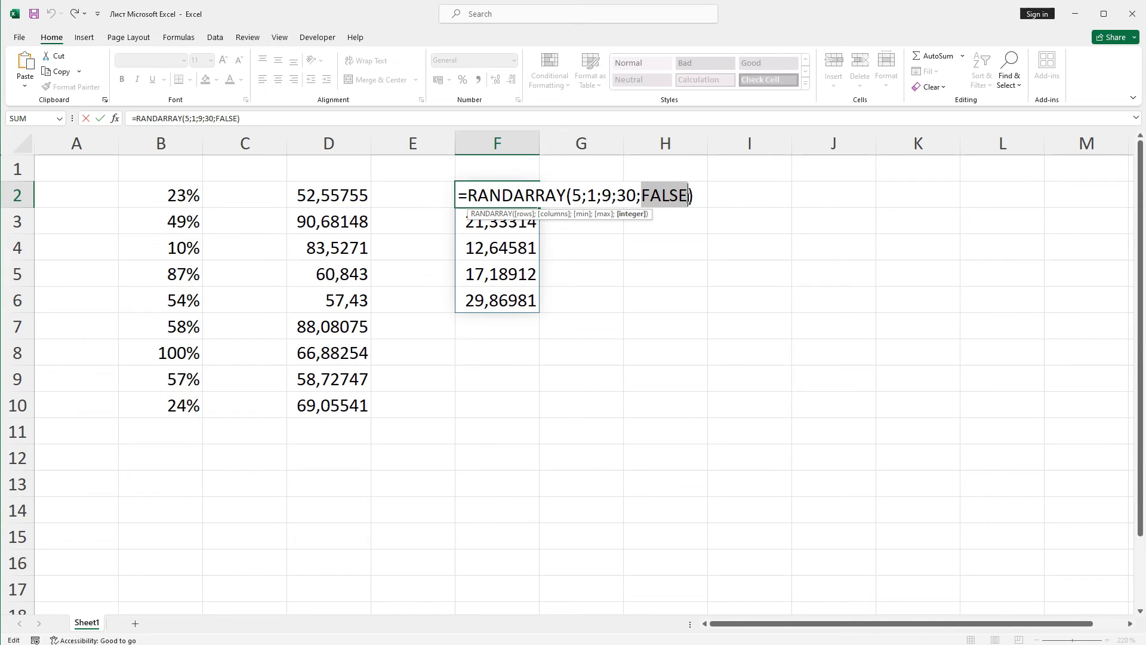
text(TR)
double_click(669, 234)
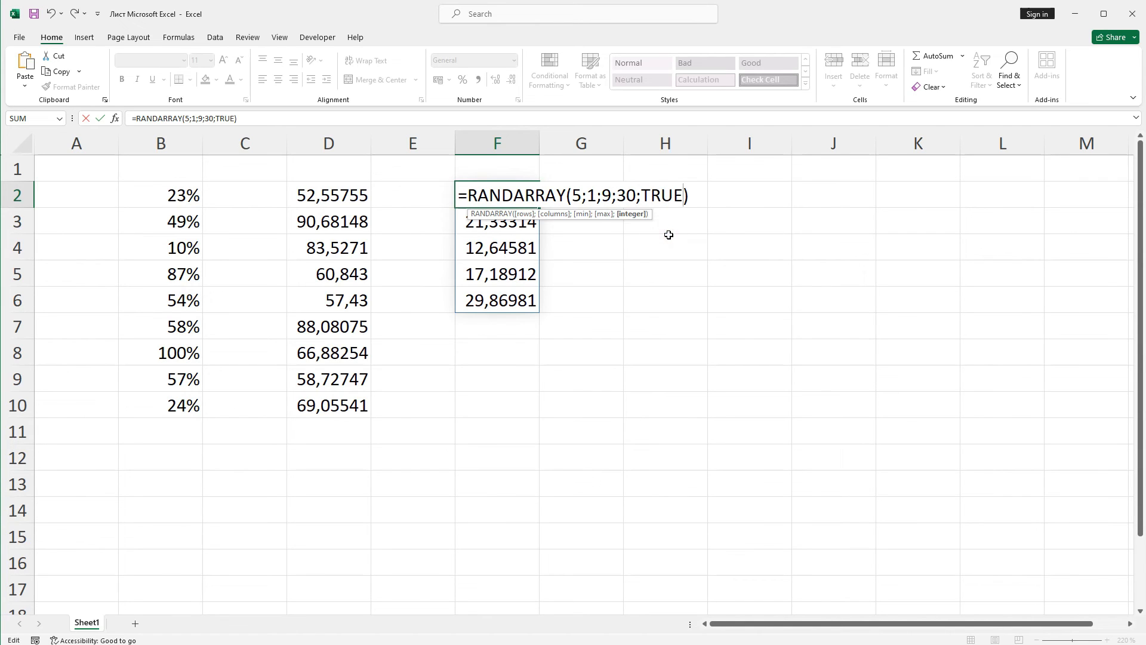
key(Return)
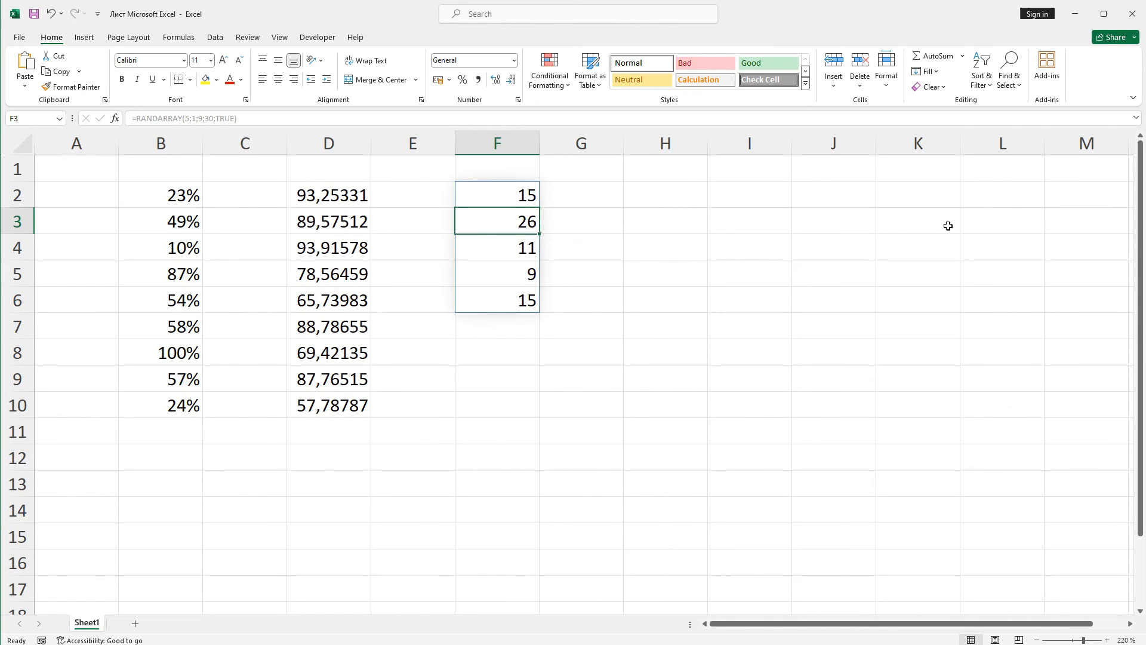
- Wrap the formula in F2 in the UNIQUE function so it reads =UNIQUE(RANDARRAY(5;1;9;30;TRUE))
double_click(505, 191)
key(Home)
key(Right)
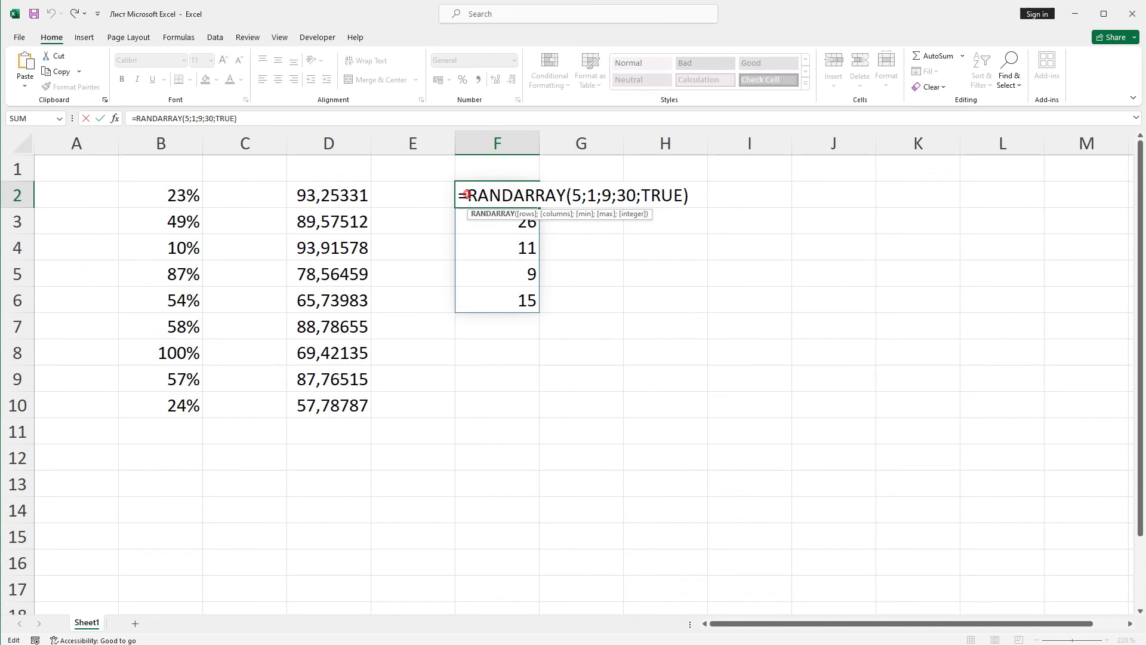
text(UNI)
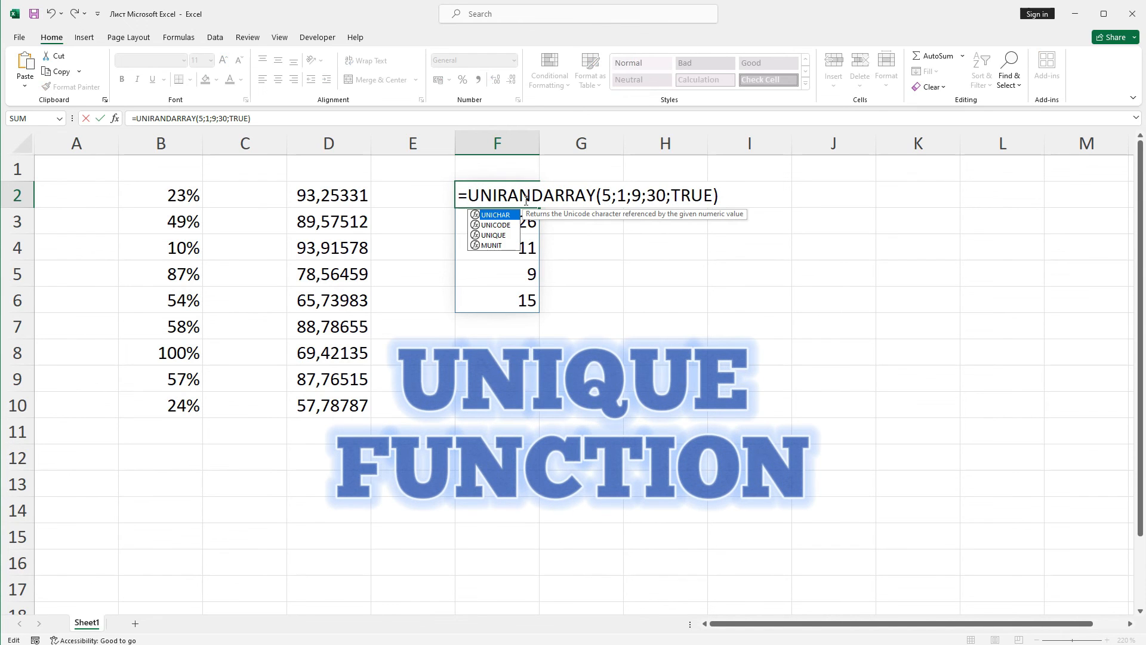
double_click(500, 235)
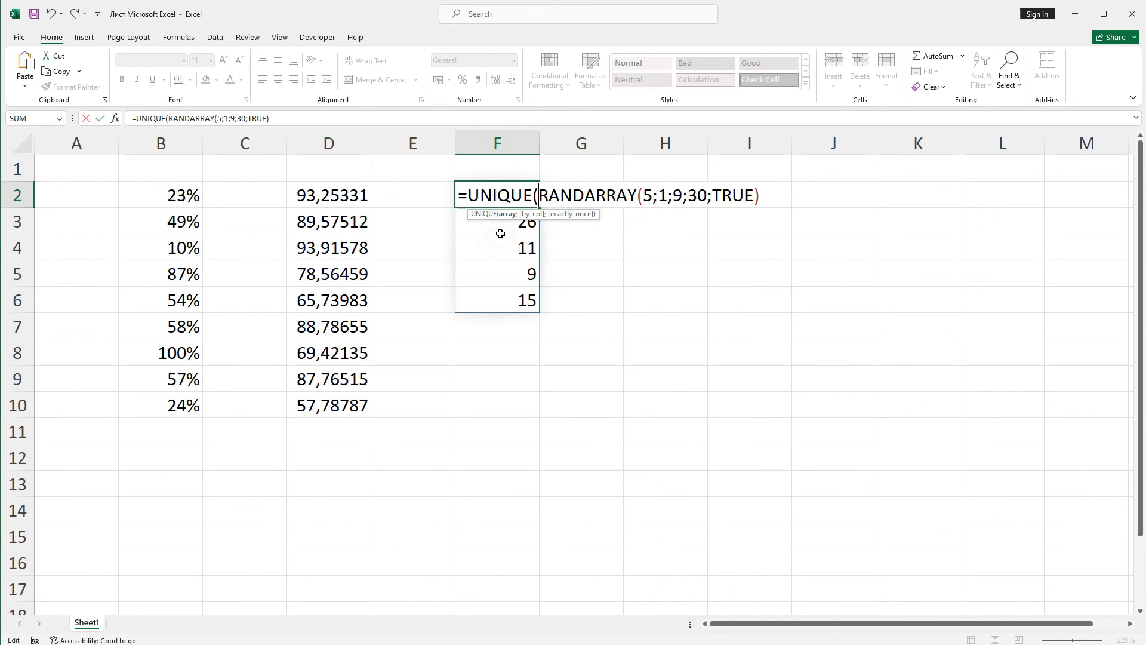
click(769, 196)
text())
key(Return)
click(524, 192)
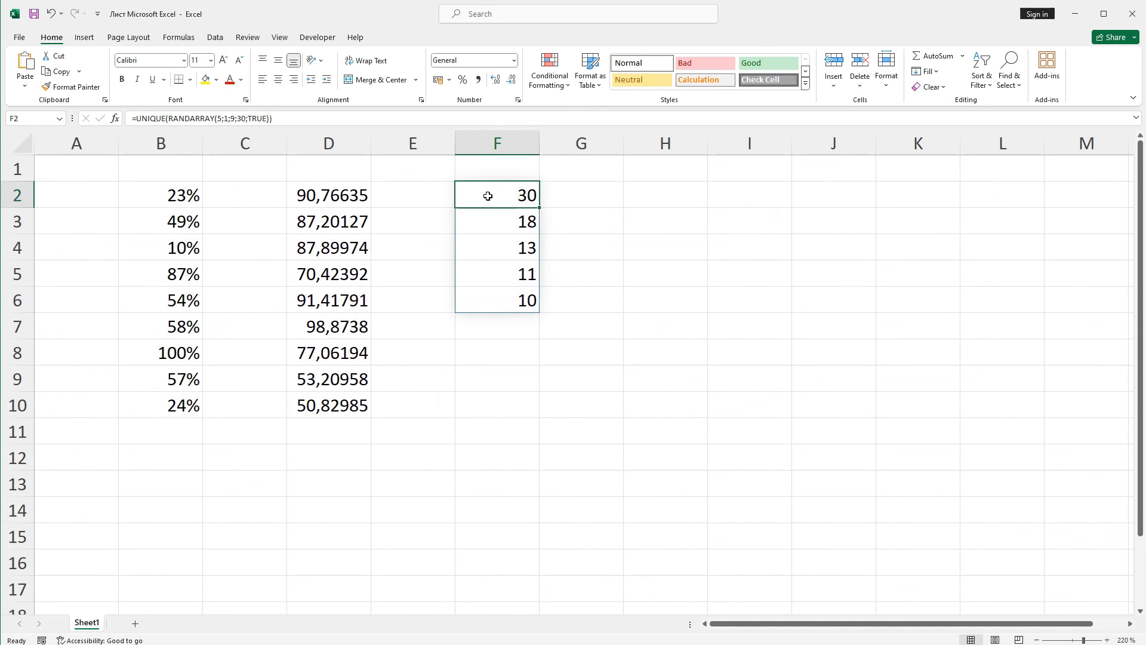
drag(486, 191, 479, 297)
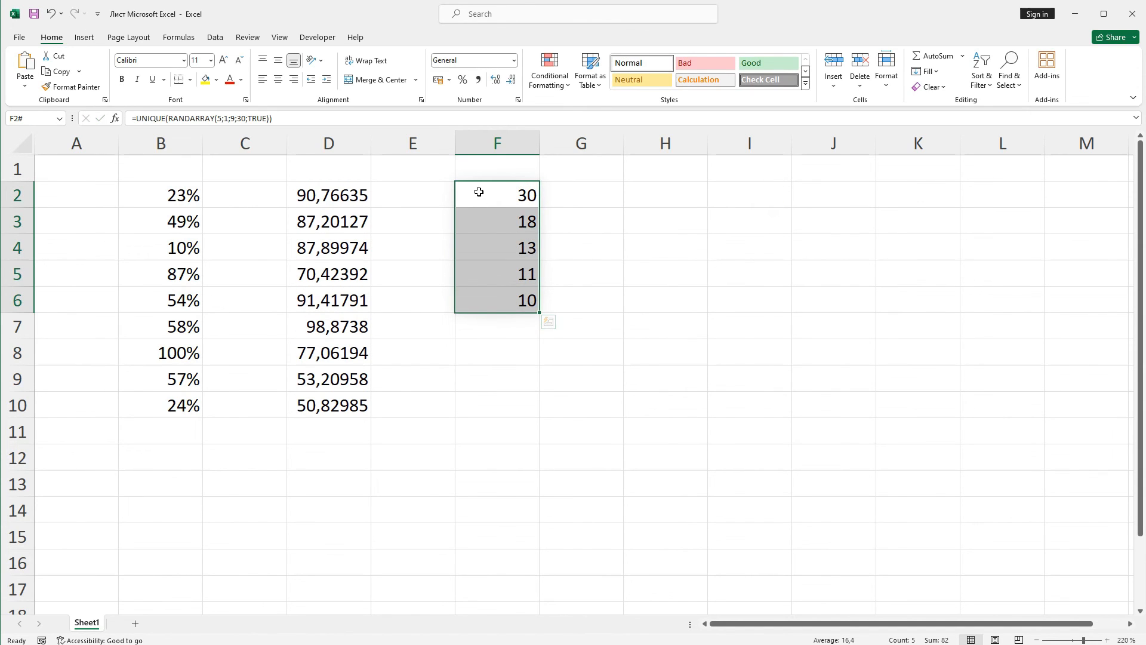
click(1076, 14)
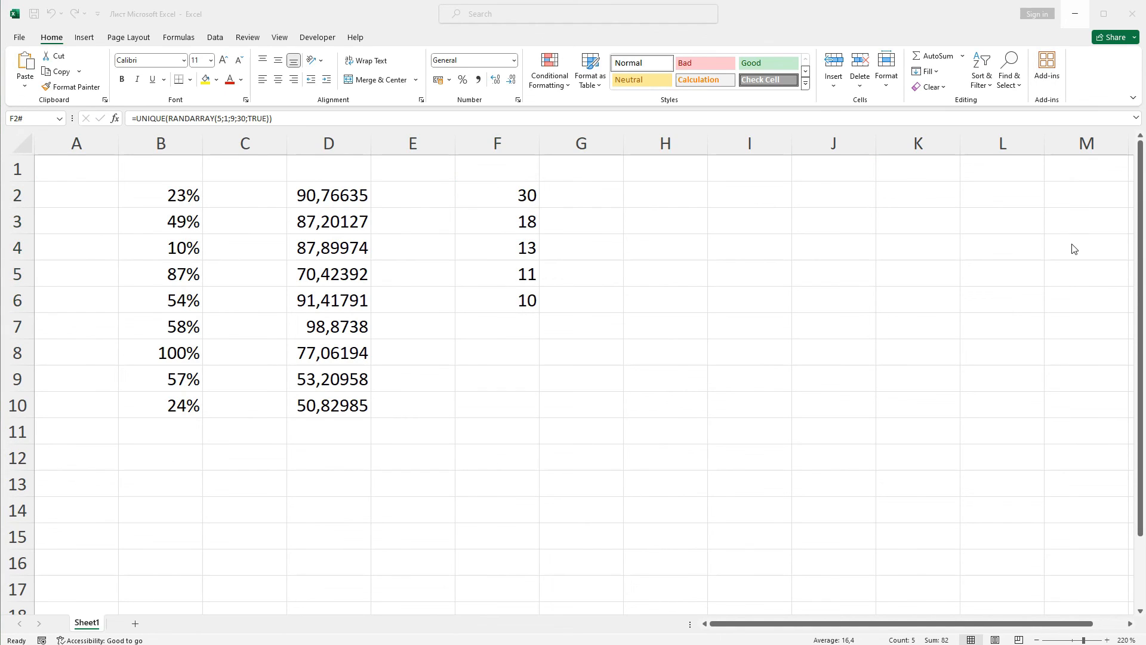